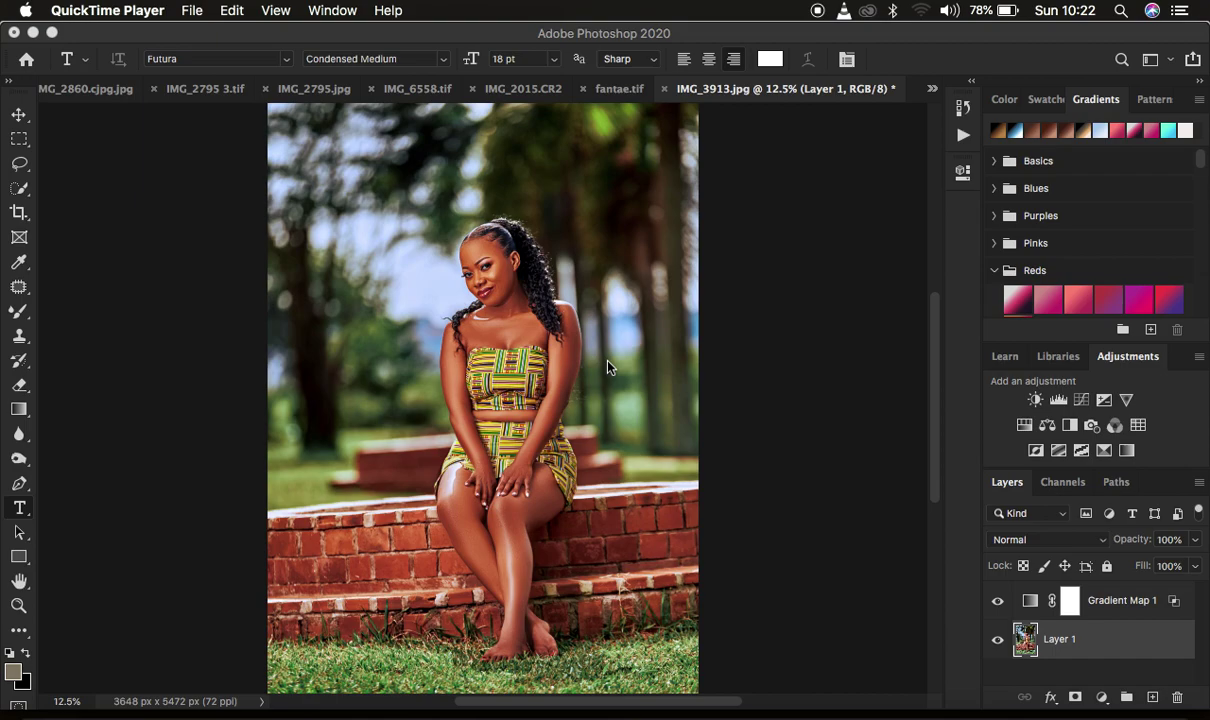
Toggle the visibility of the gradient map layer to compare the portrait with and without the effect.
click(999, 605)
click(999, 606)
click(999, 606)
click(999, 606)
click(999, 606)
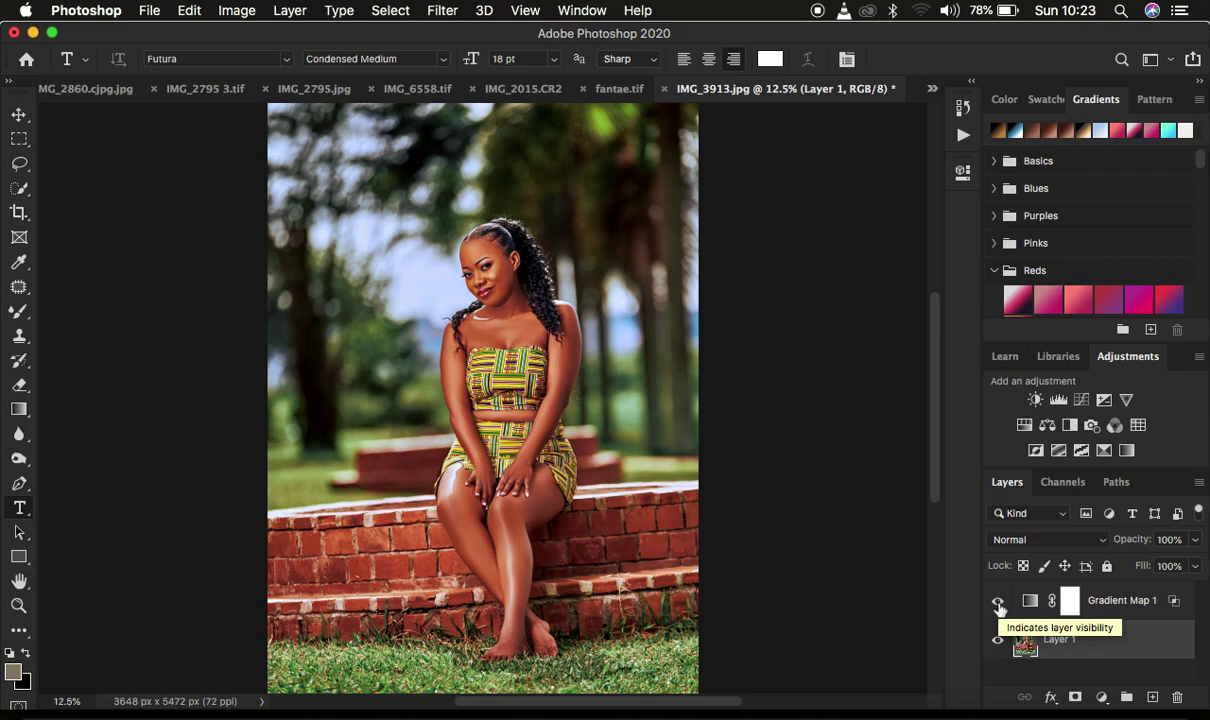
click(999, 606)
click(999, 606)
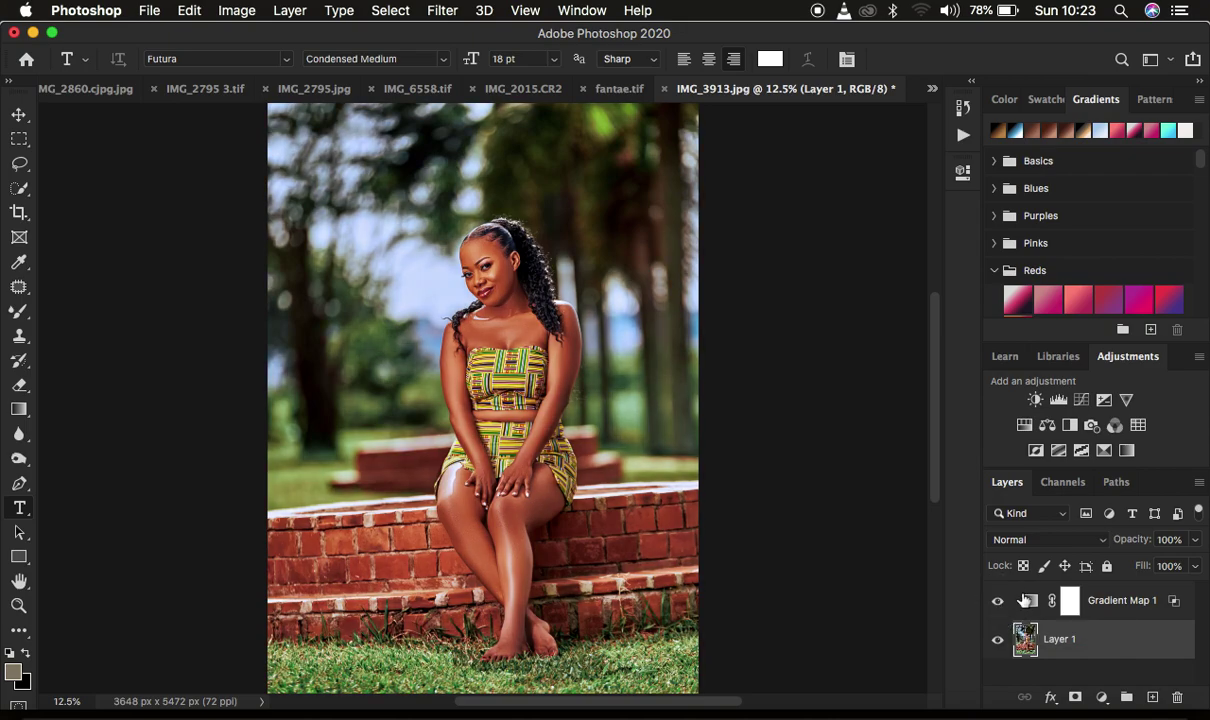
Delete the existing gradient map layer above Layer 1 and switch to the Lasso tool.
click(1127, 604)
key(Delete)
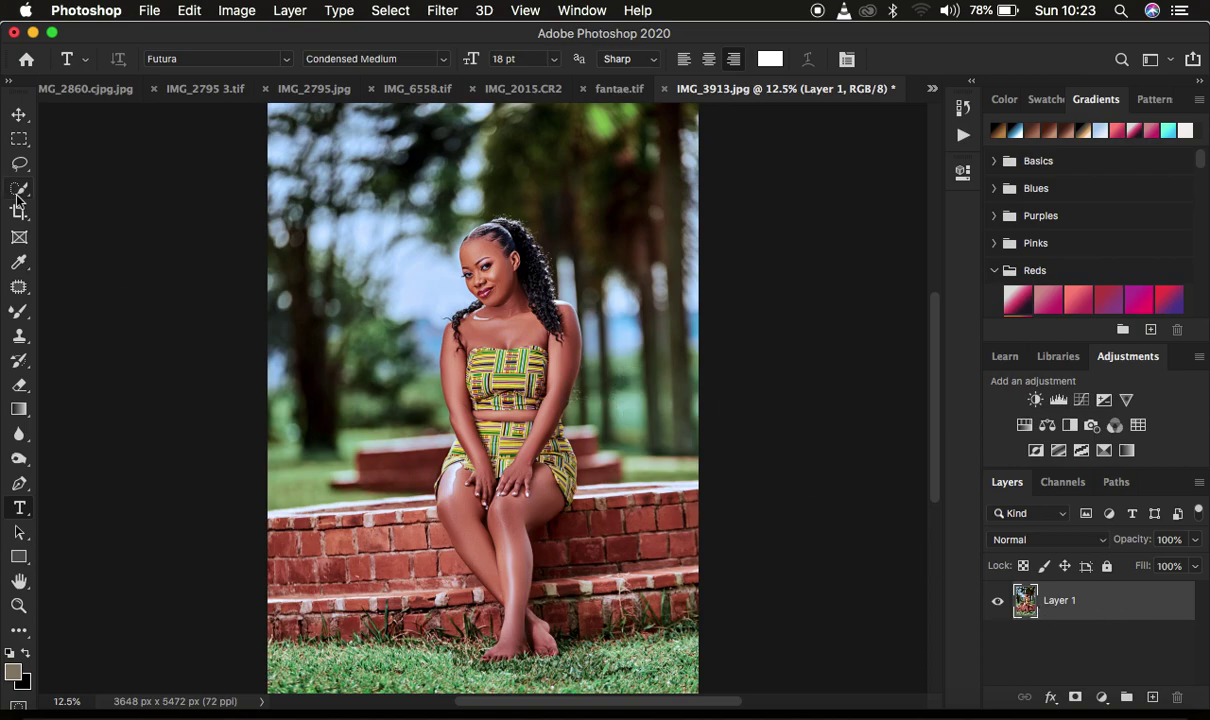
click(19, 163)
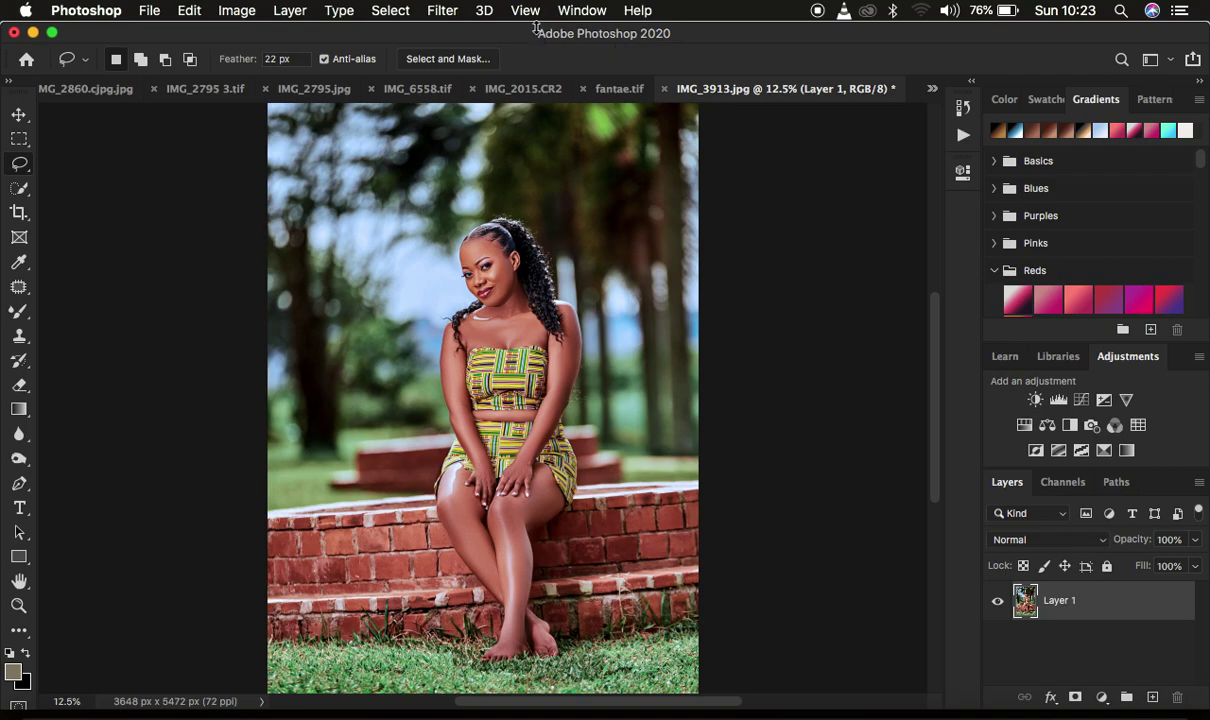
Add the Legacy Gradients set to the gradient presets.
click(576, 11)
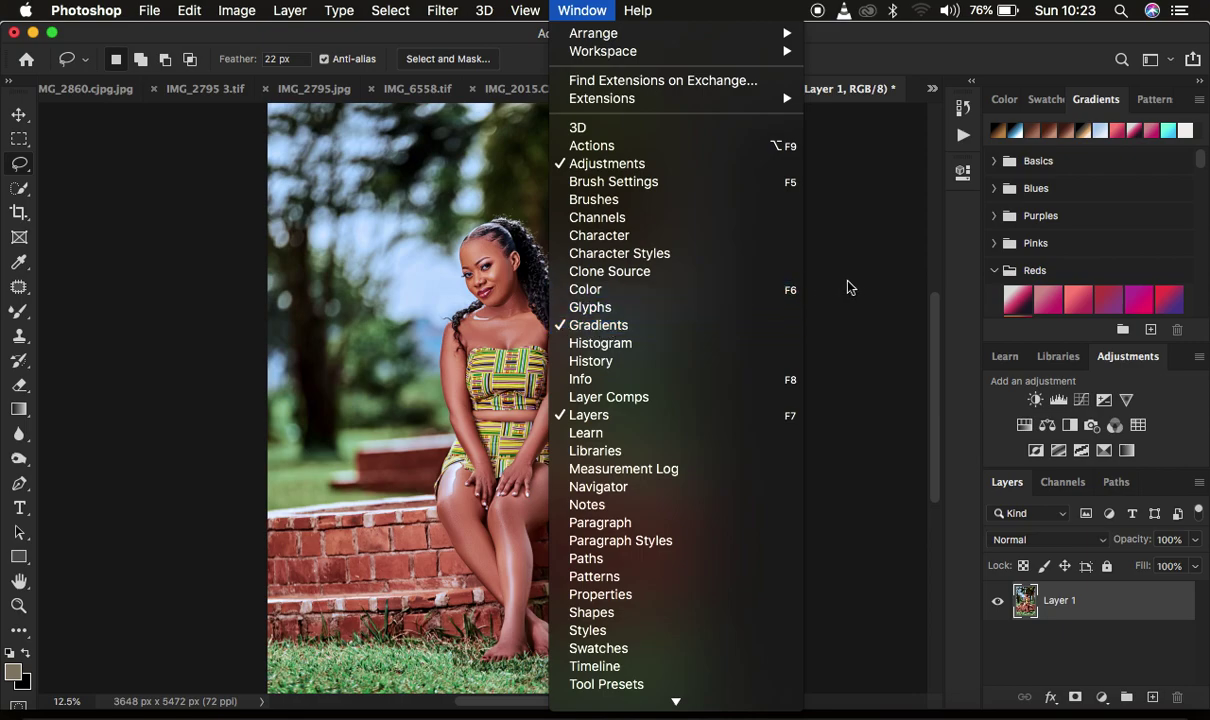
click(805, 266)
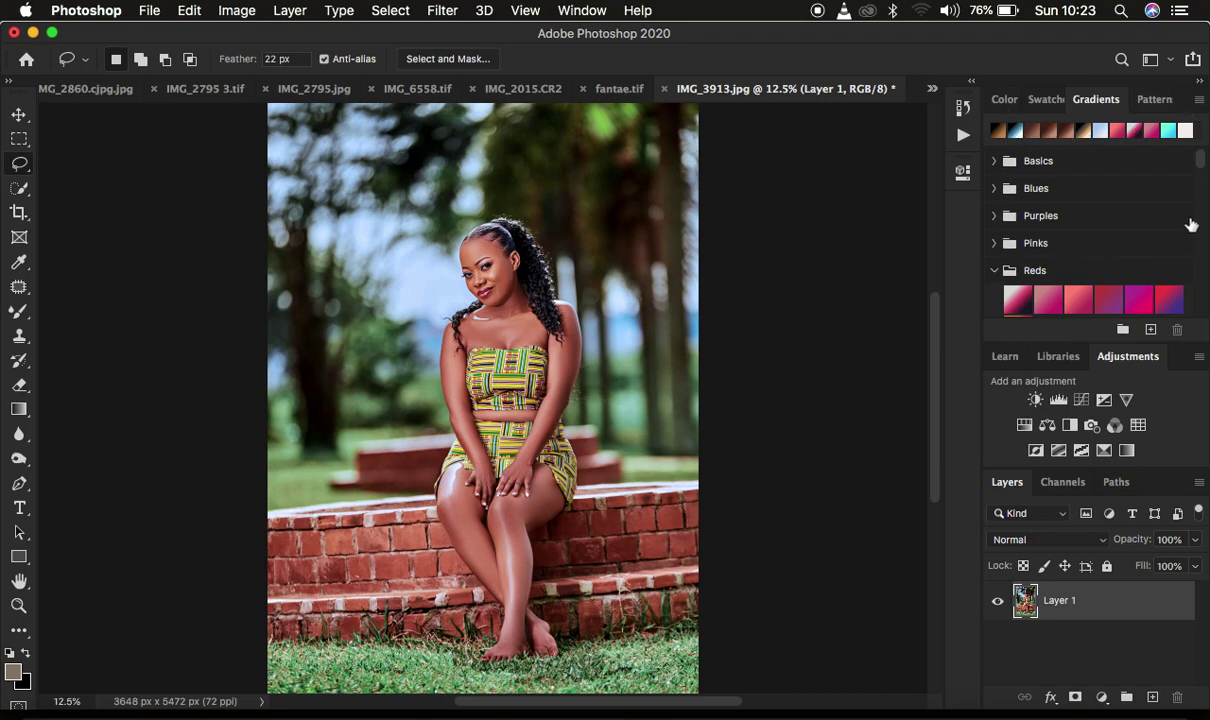
click(1201, 106)
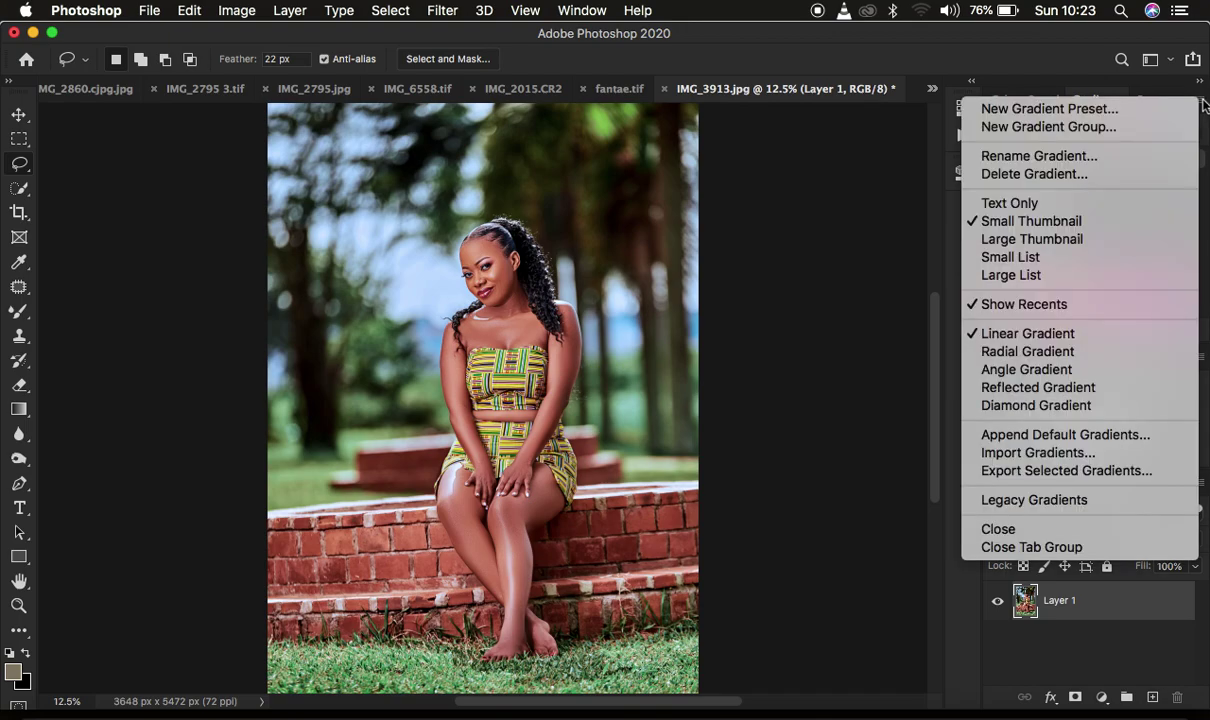
click(1203, 106)
click(1201, 107)
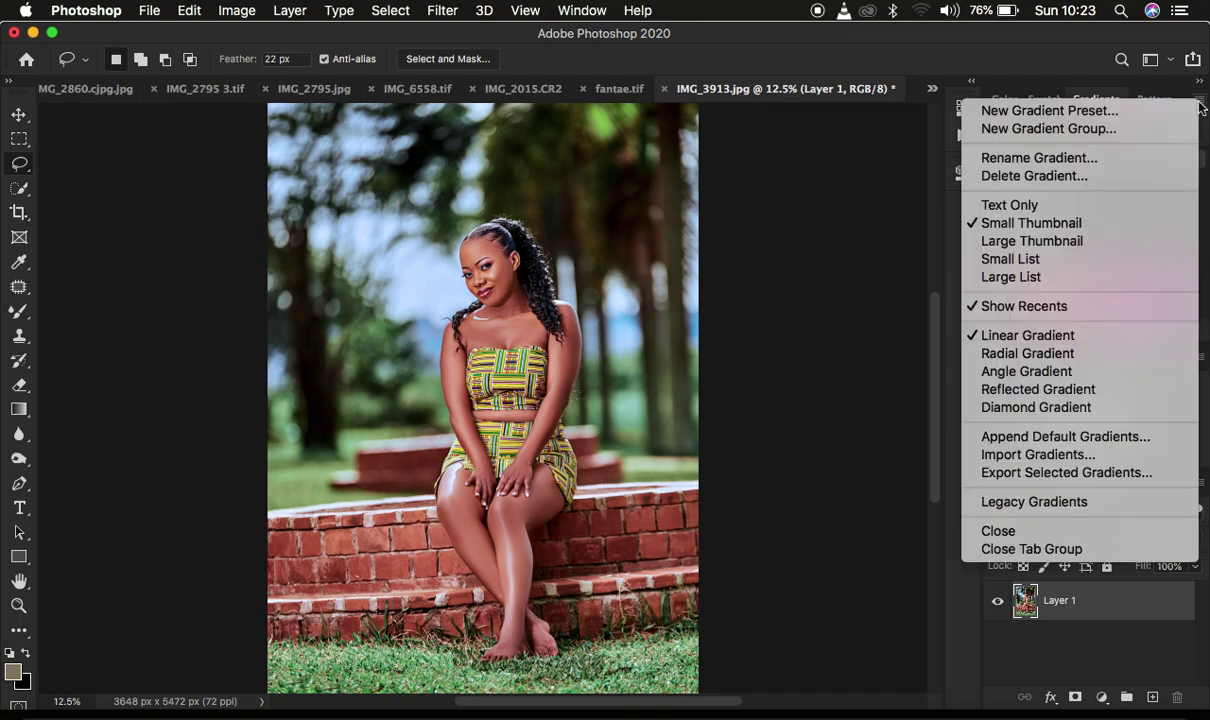
click(1052, 502)
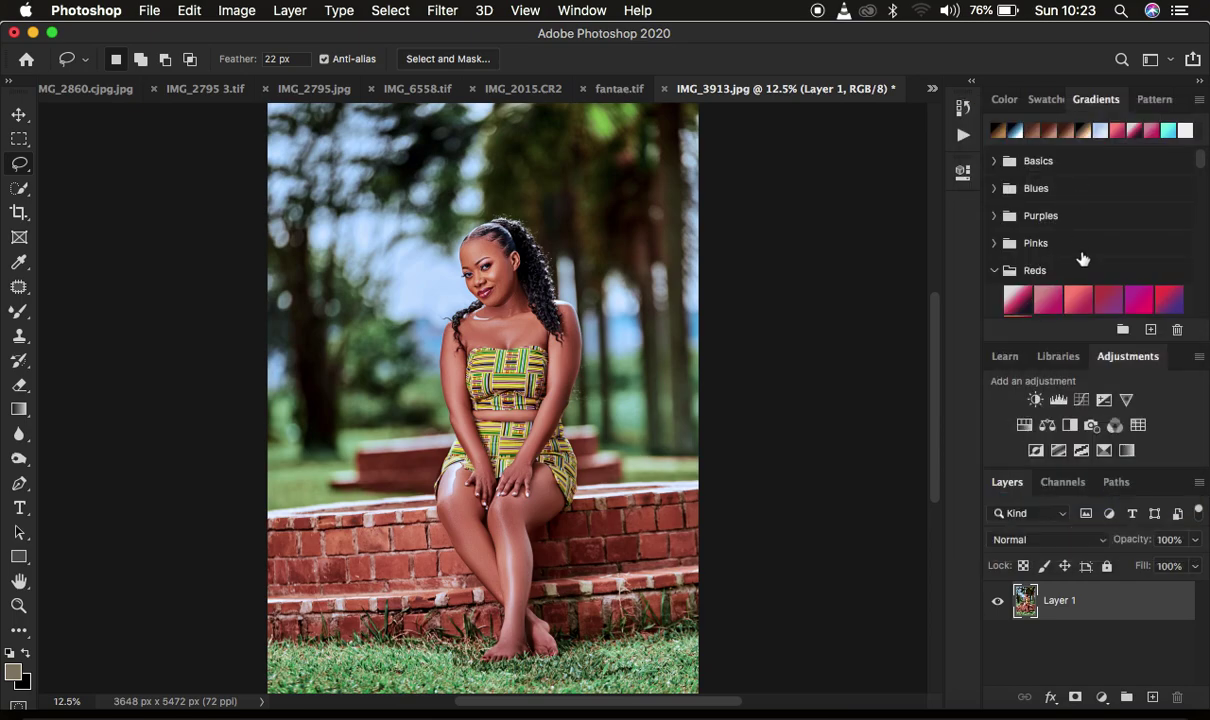
Expand the last Legacy Gradients group in the gradient presets and locate its Photographic Toning folder.
scroll(1083, 259, down, 10)
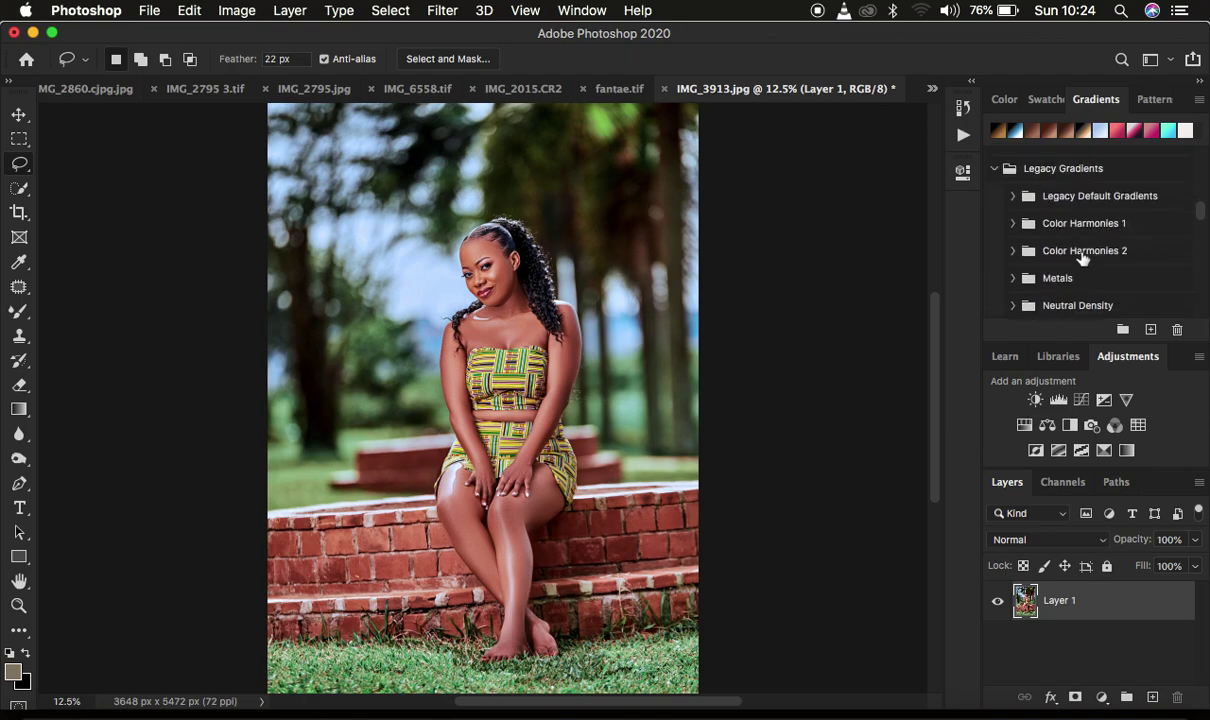
scroll(1083, 259, down, 10)
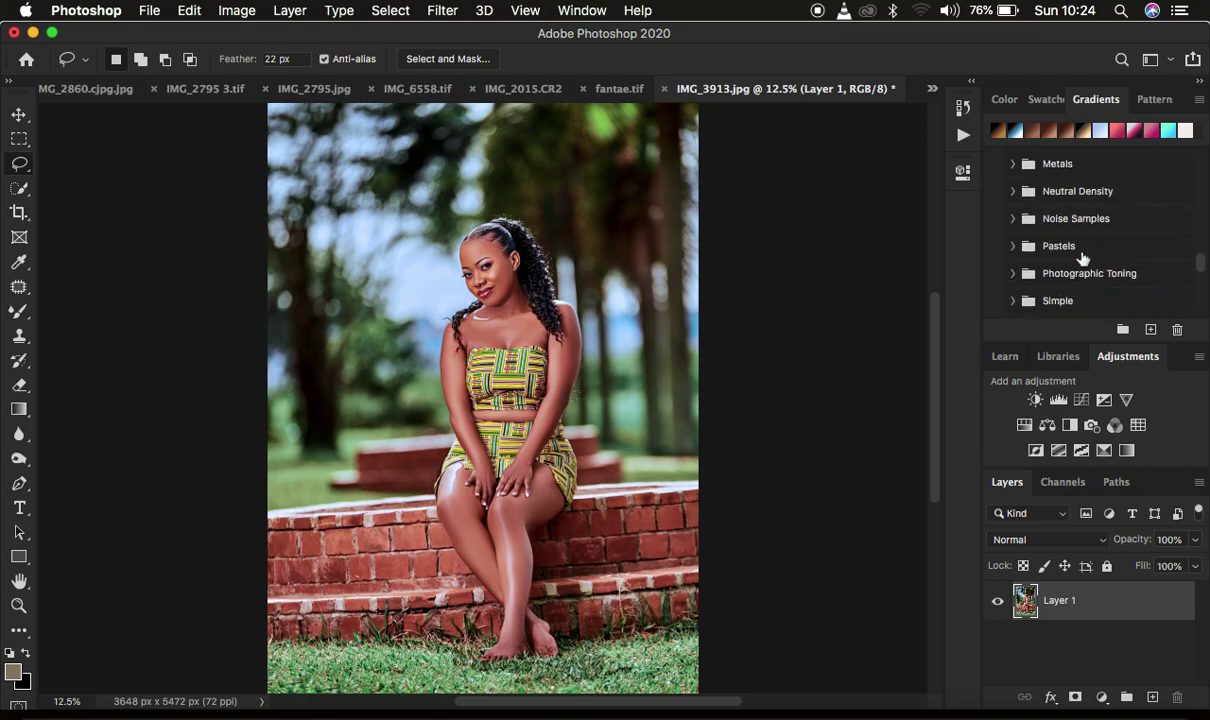
scroll(1083, 259, down, 3)
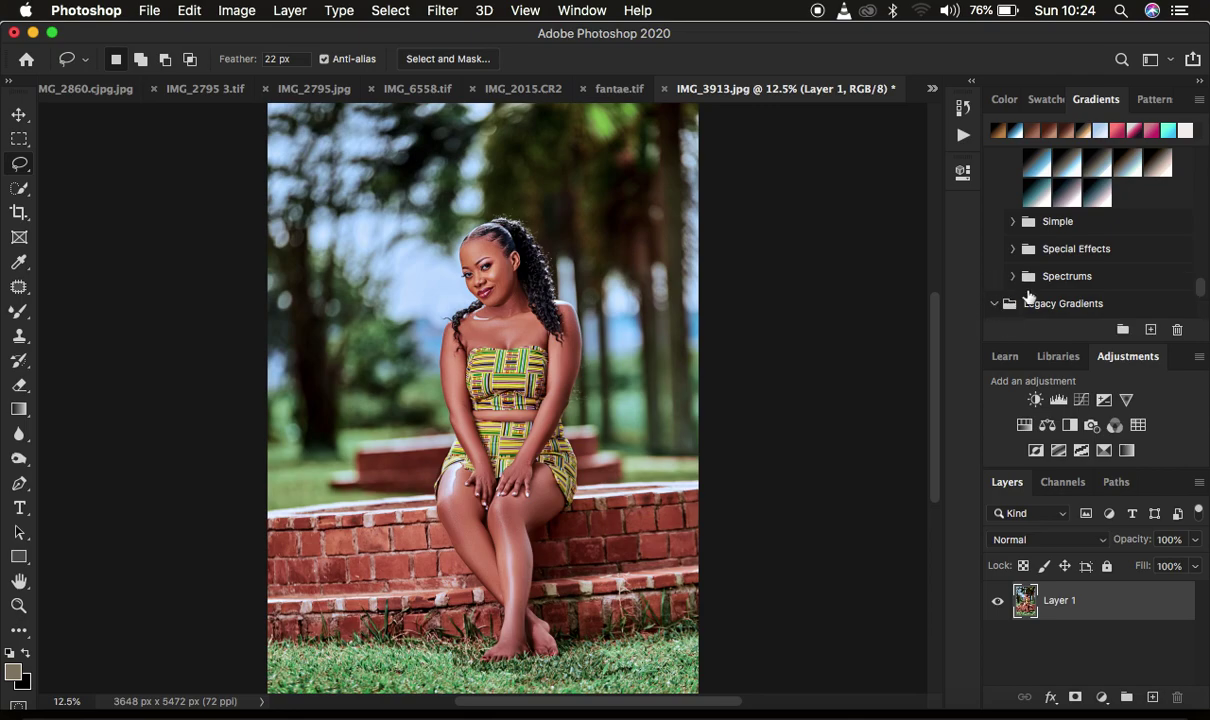
click(998, 304)
scroll(1059, 289, up, 2)
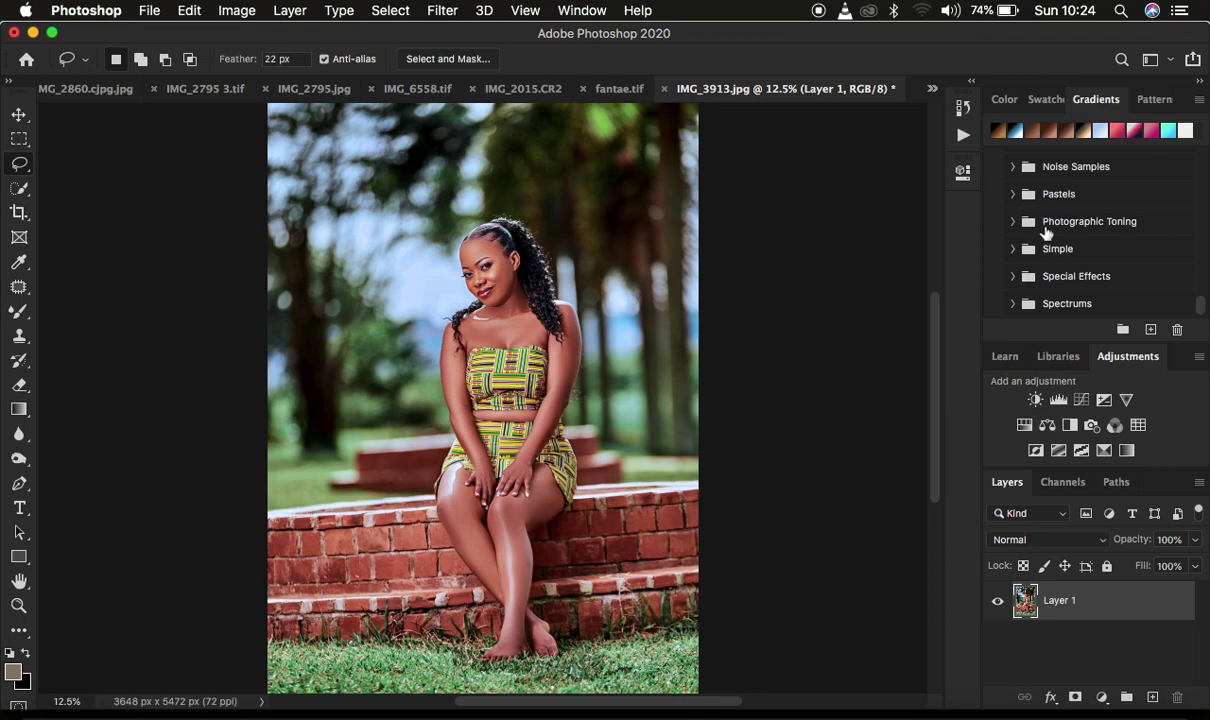
Add a Gradient Map adjustment layer using the Sepia Antique preset from the Photographic Toning folder of Legacy Gradients.
click(1102, 698)
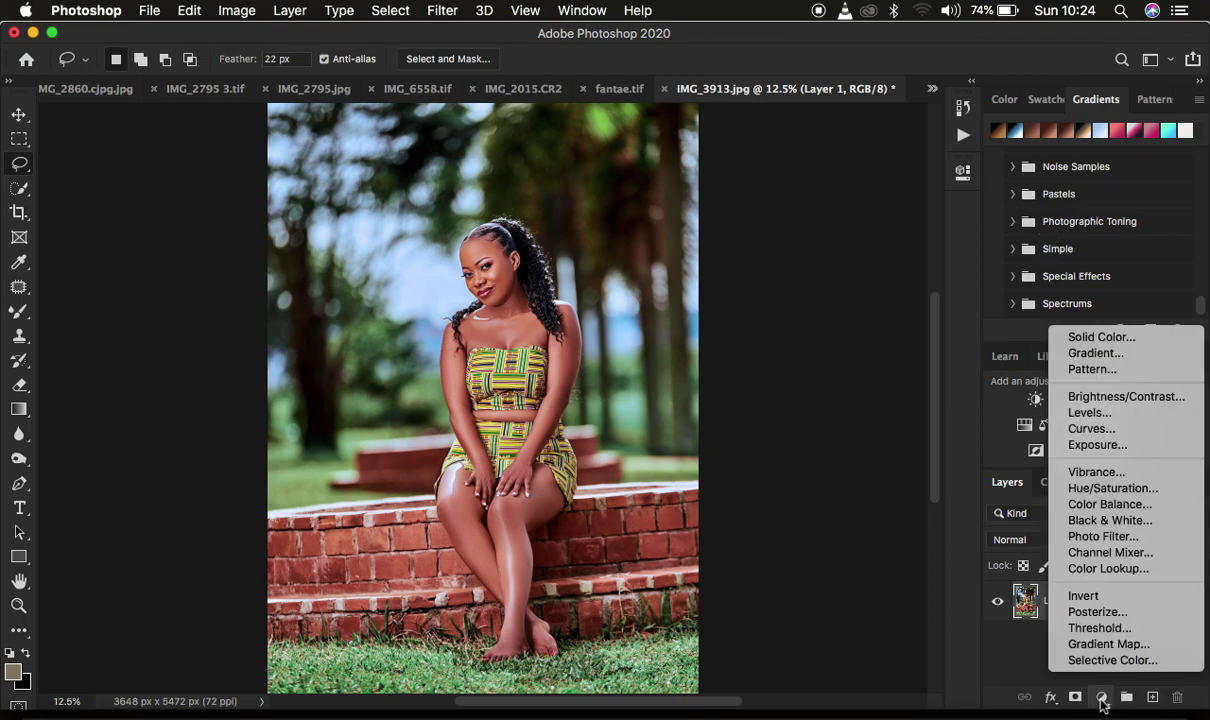
click(1107, 645)
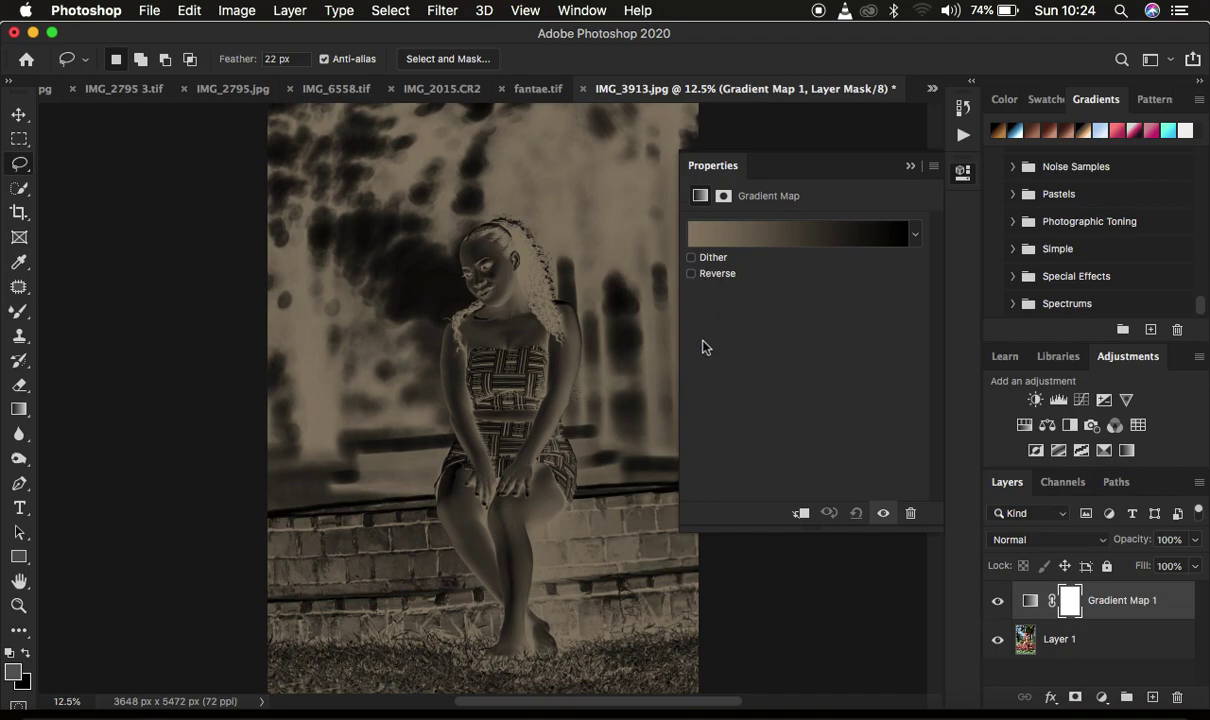
click(778, 243)
scroll(843, 202, down, 10)
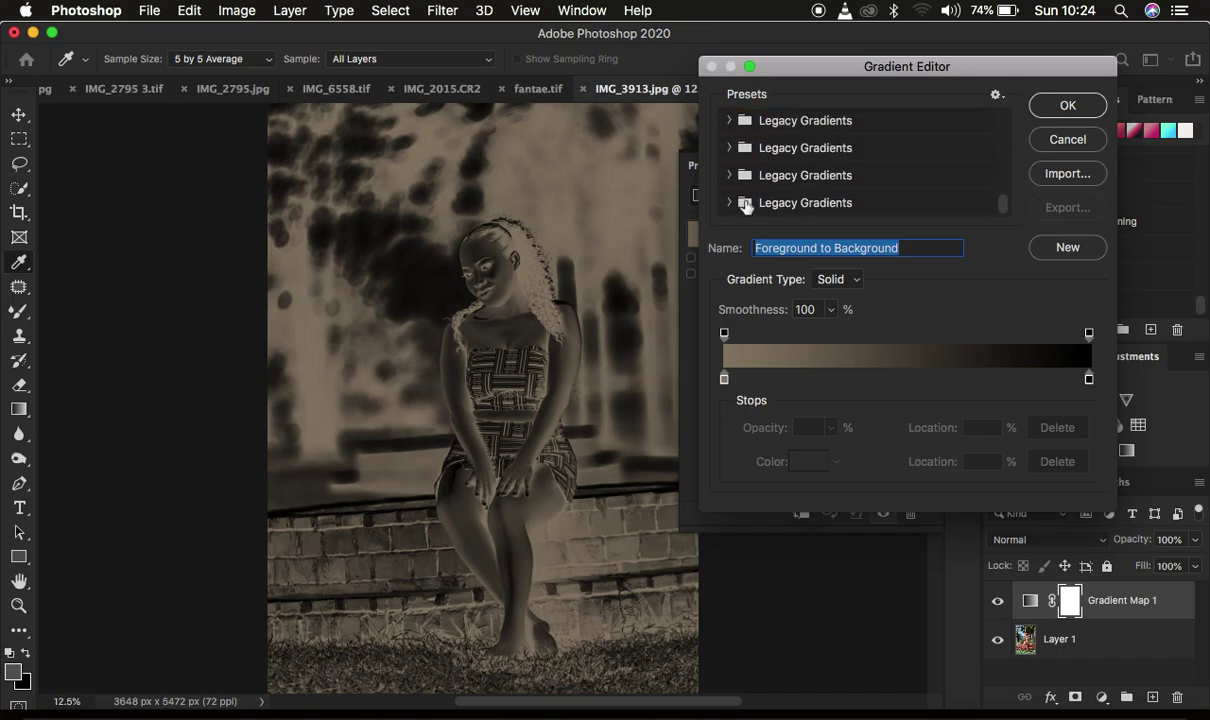
click(731, 203)
scroll(831, 187, down, 8)
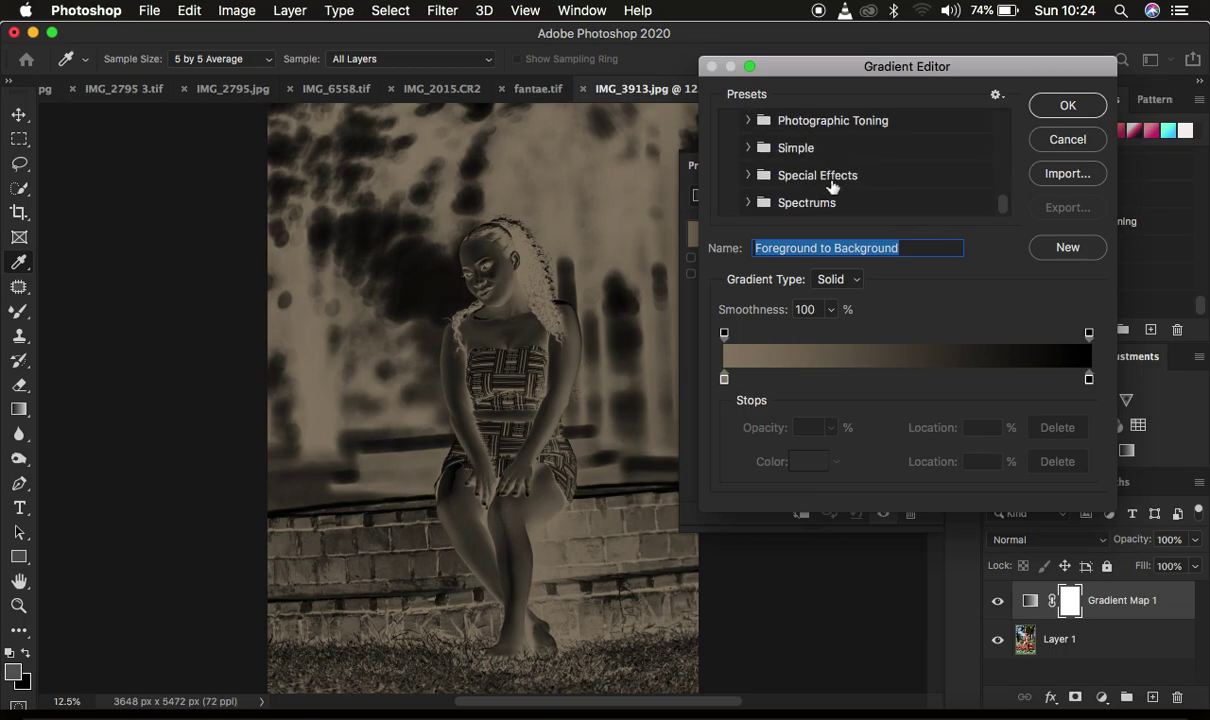
scroll(830, 184, up, 1)
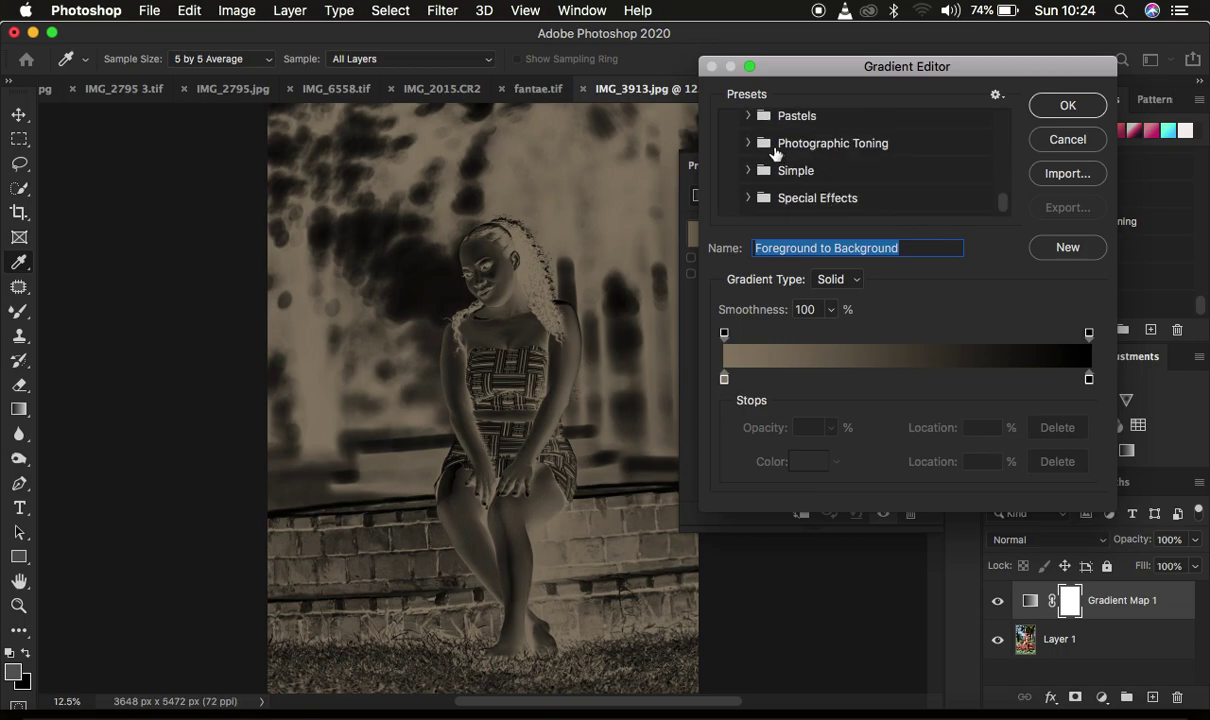
click(752, 144)
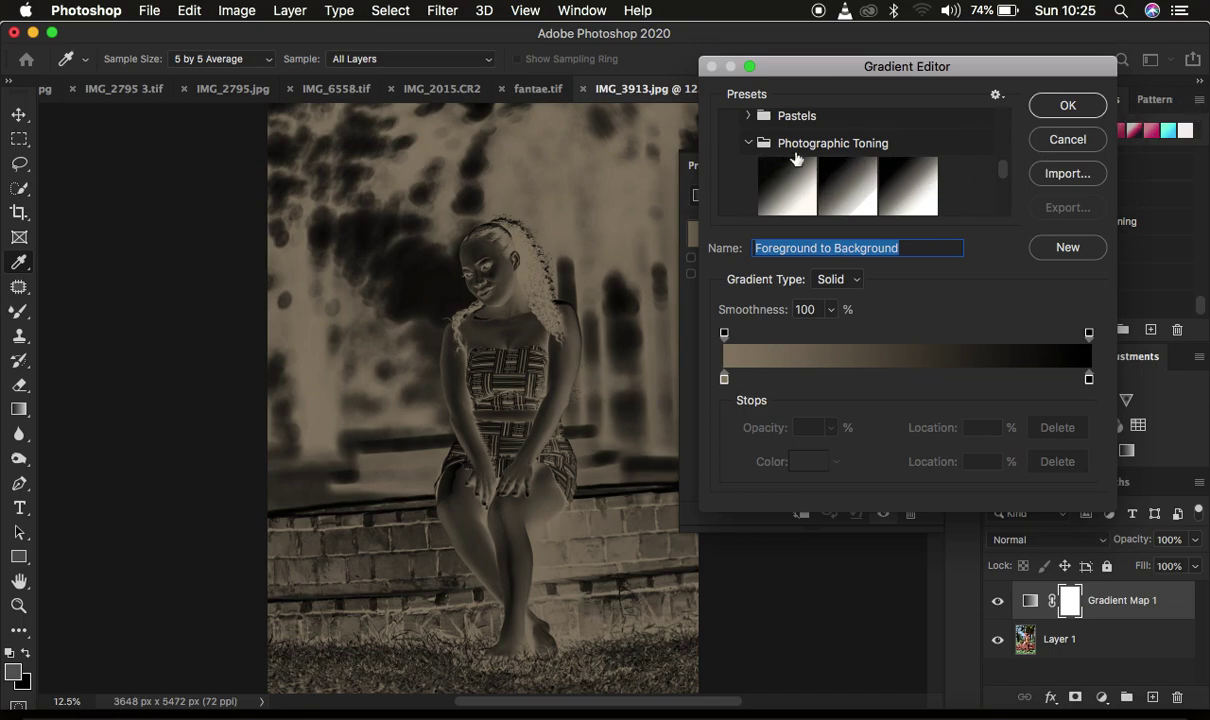
scroll(862, 185, down, 5)
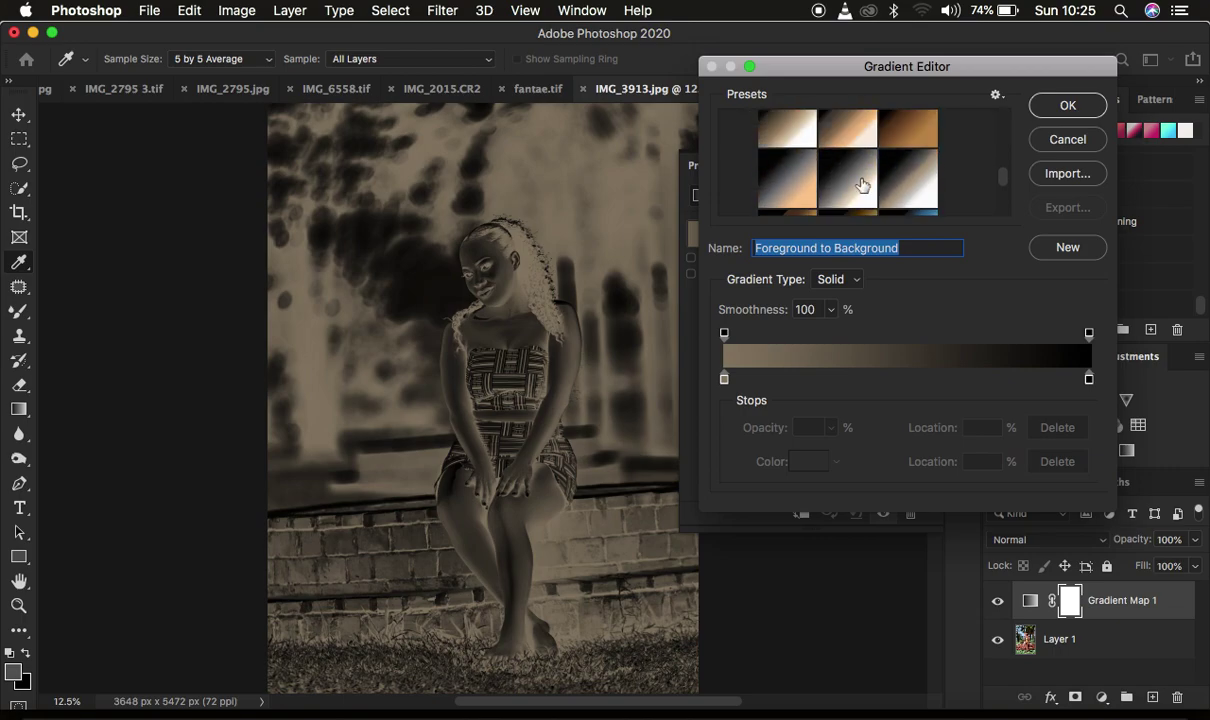
click(901, 150)
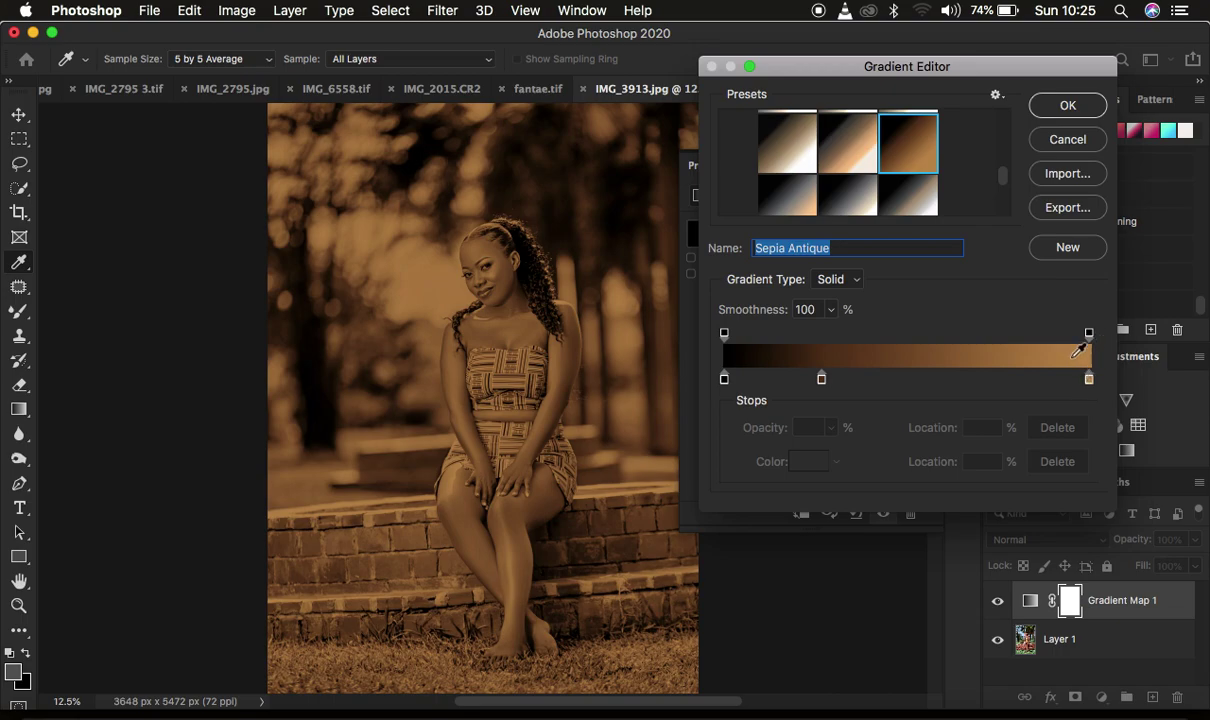
click(1058, 113)
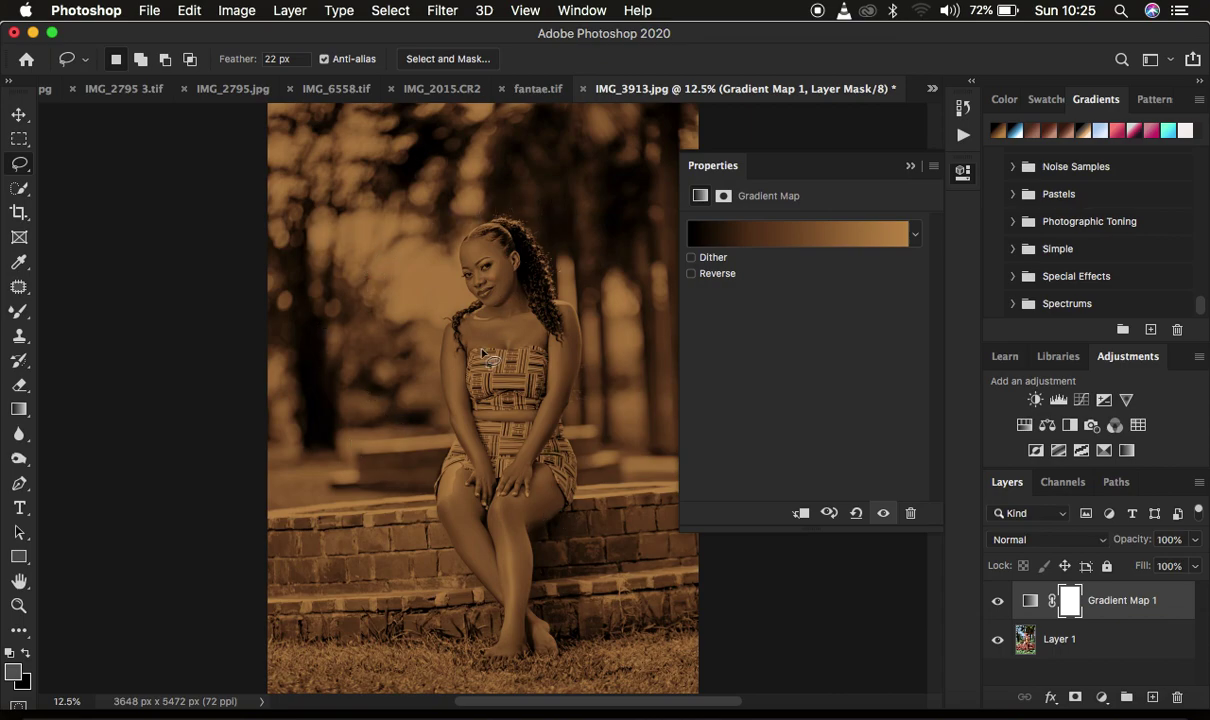
Set the blend mode of the gradient map layer to Soft Light.
click(909, 167)
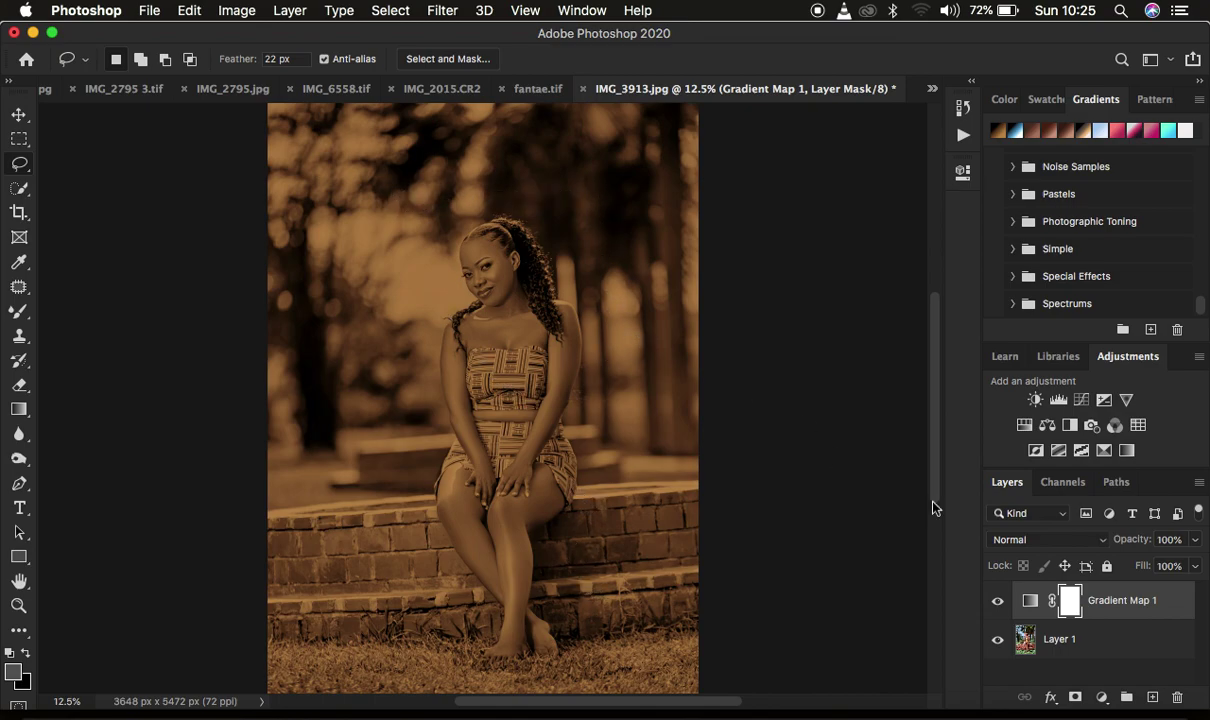
click(1024, 545)
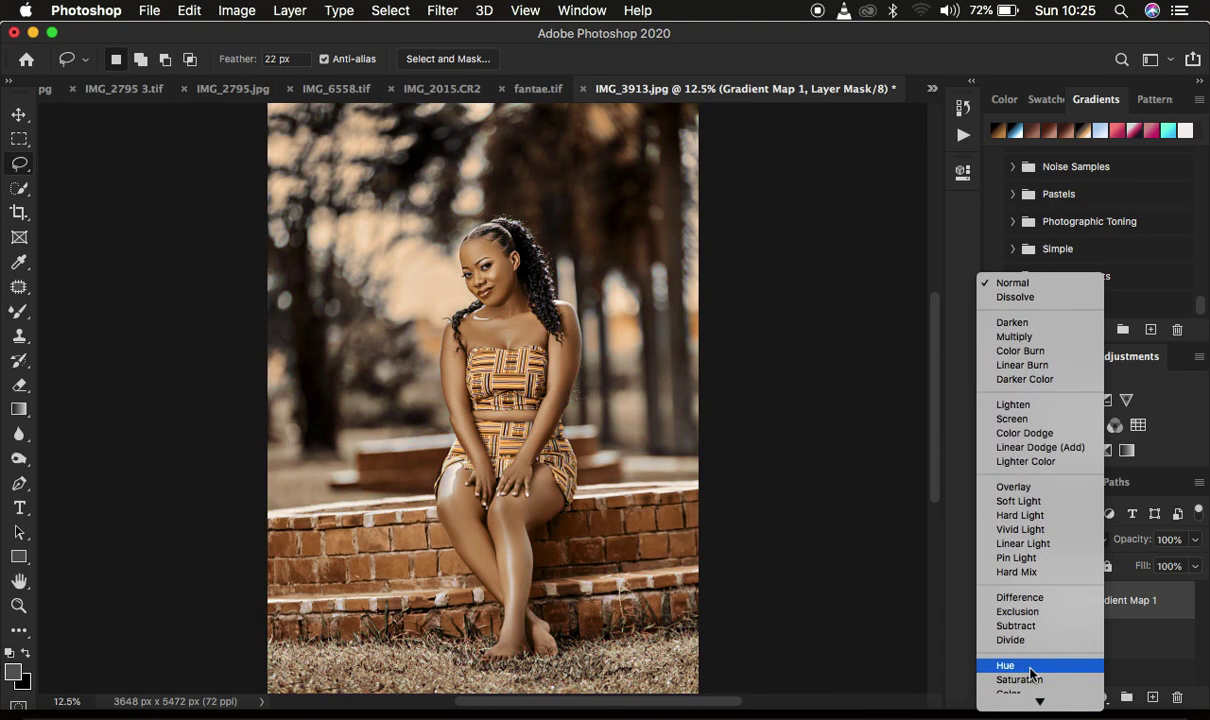
click(1020, 501)
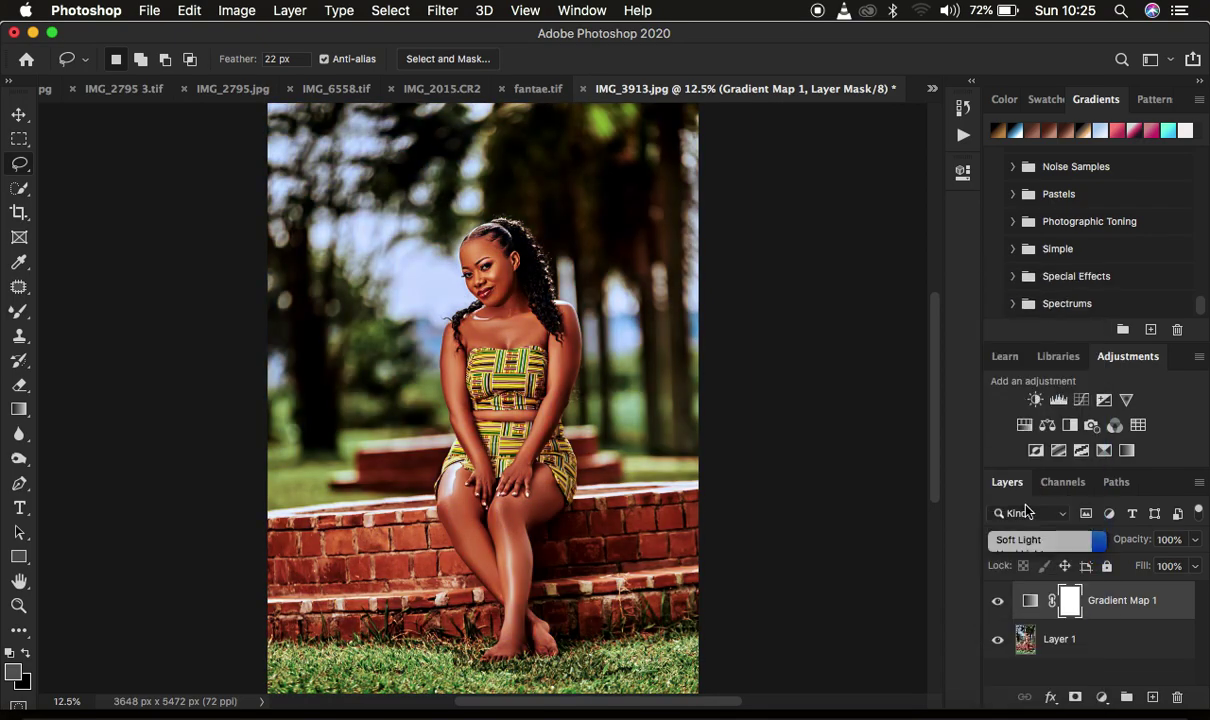
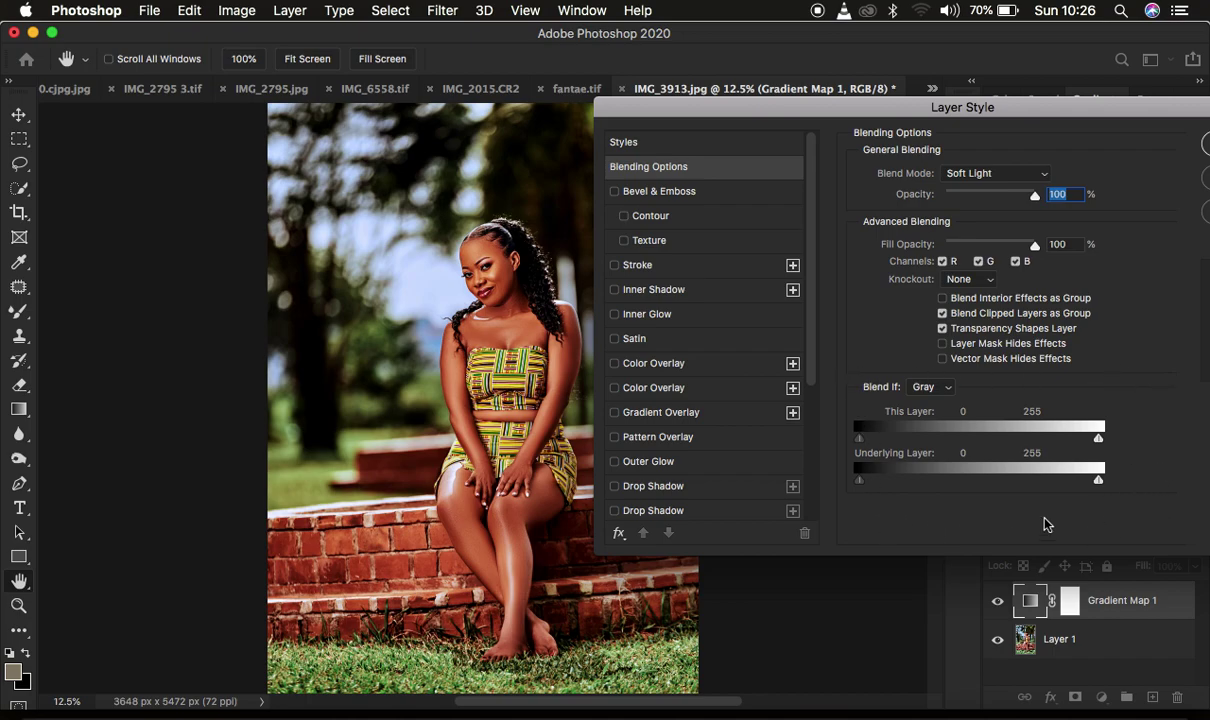
In the gradient map layer's blending options, keep Blend If on Gray and raise the Underlying Layer black point to 88.
click(928, 387)
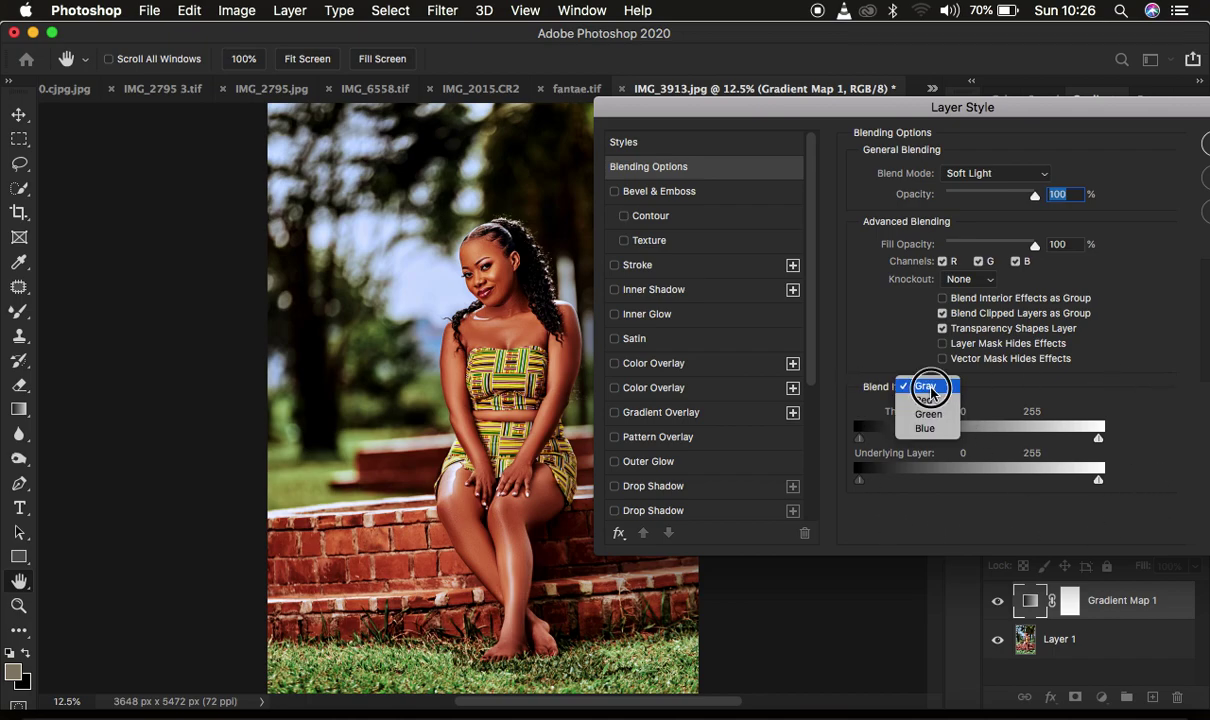
click(928, 387)
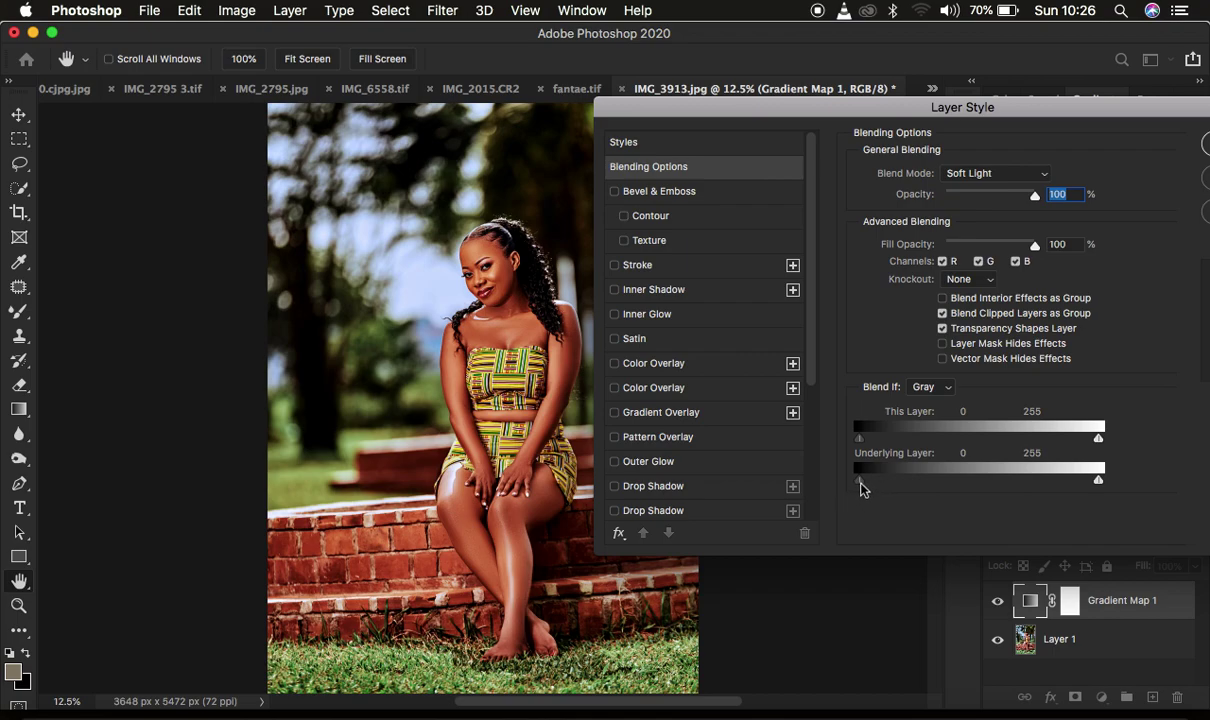
drag(862, 488, 941, 487)
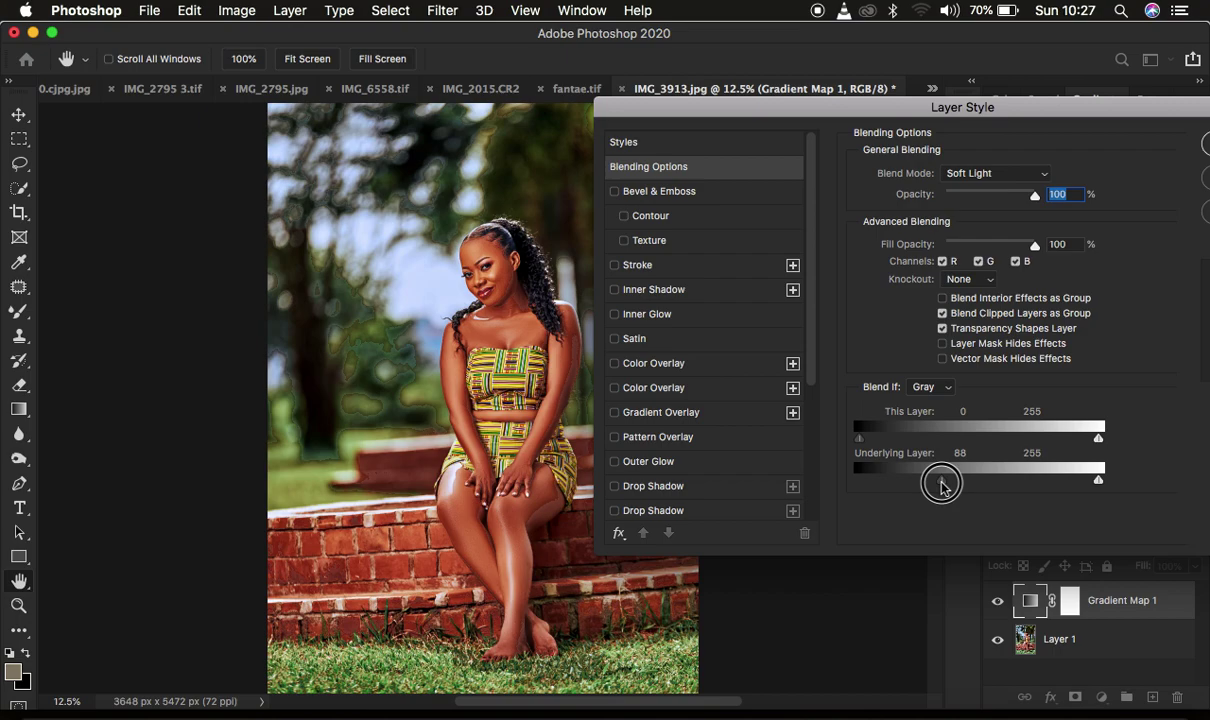
drag(941, 486, 943, 487)
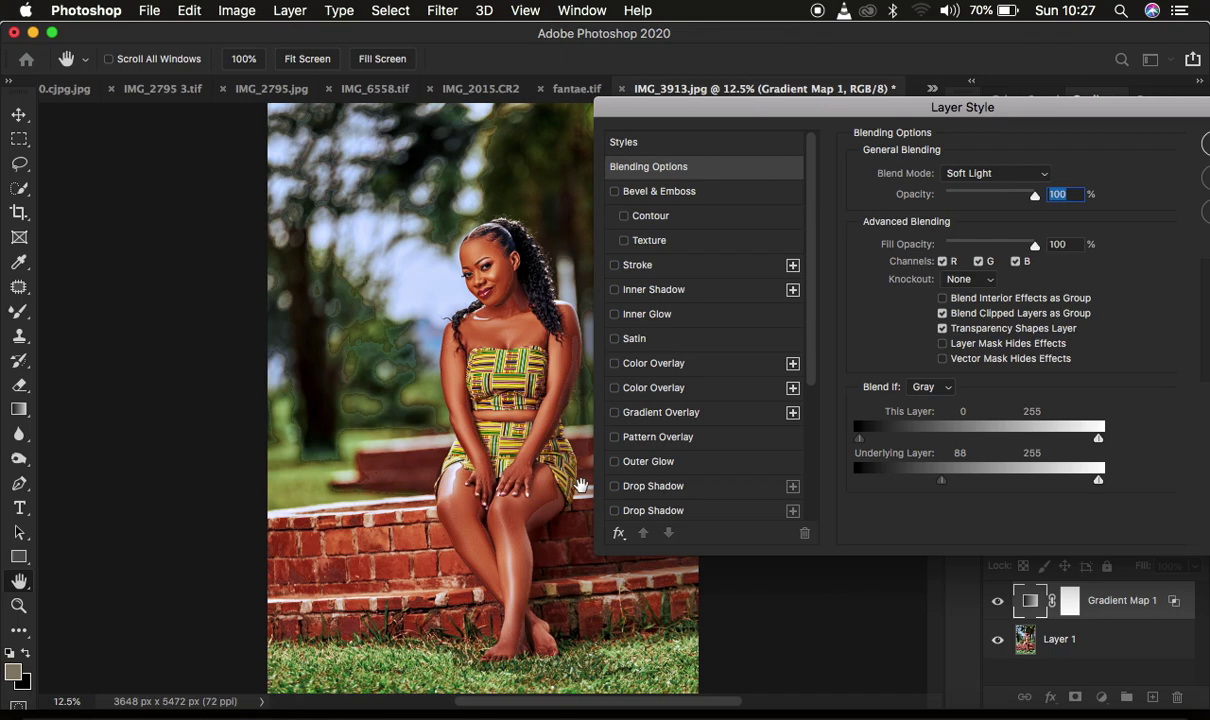
Split the Underlying Layer black point to 55 / 118 for a smooth transition and apply the layer style.
alt+click(940, 488)
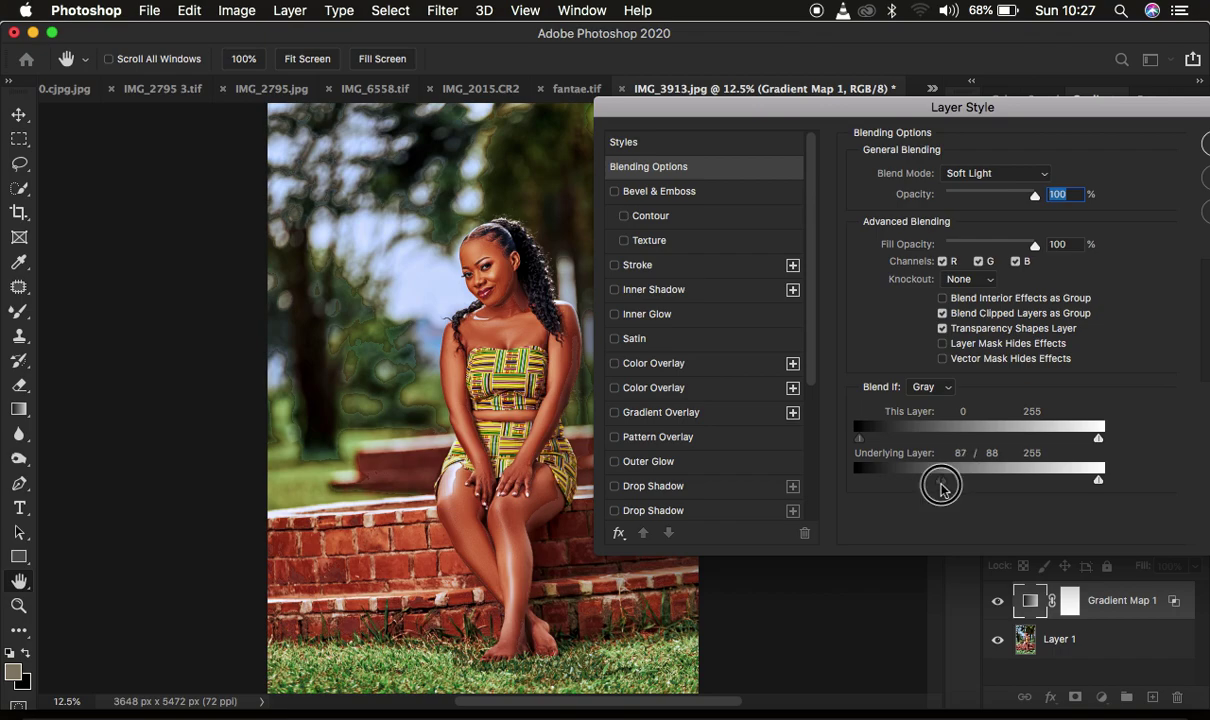
drag(940, 486, 970, 486)
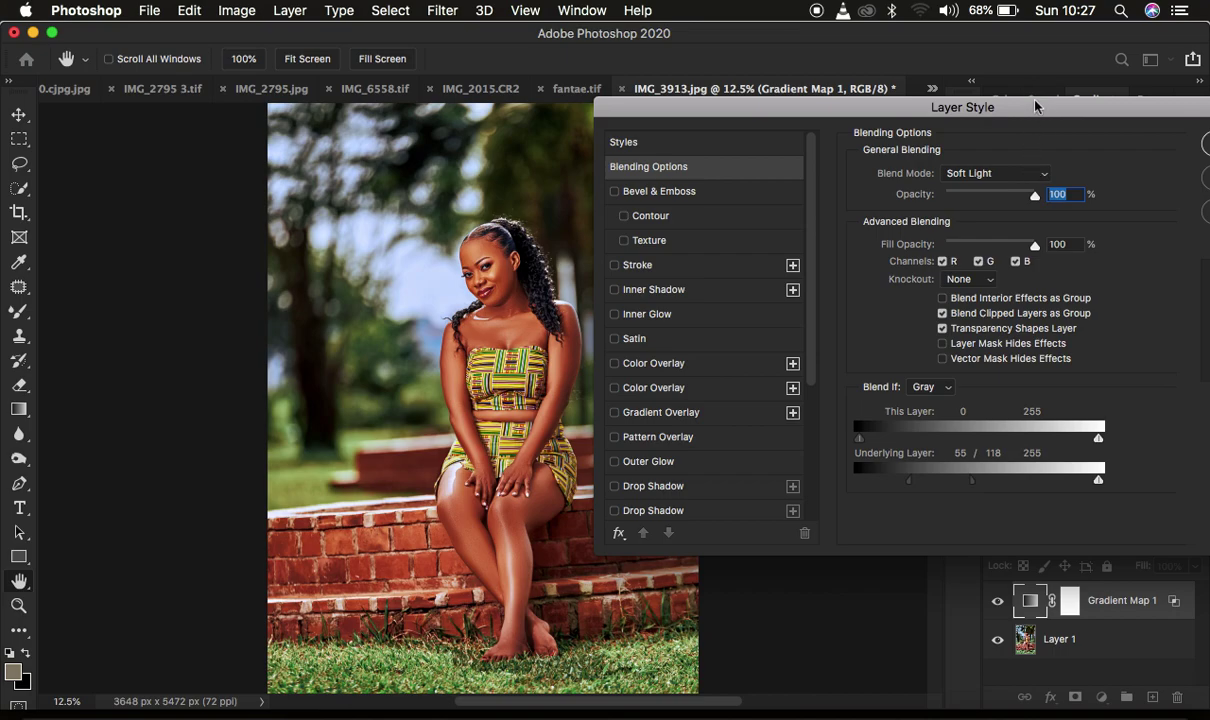
drag(1035, 112, 848, 130)
click(1063, 165)
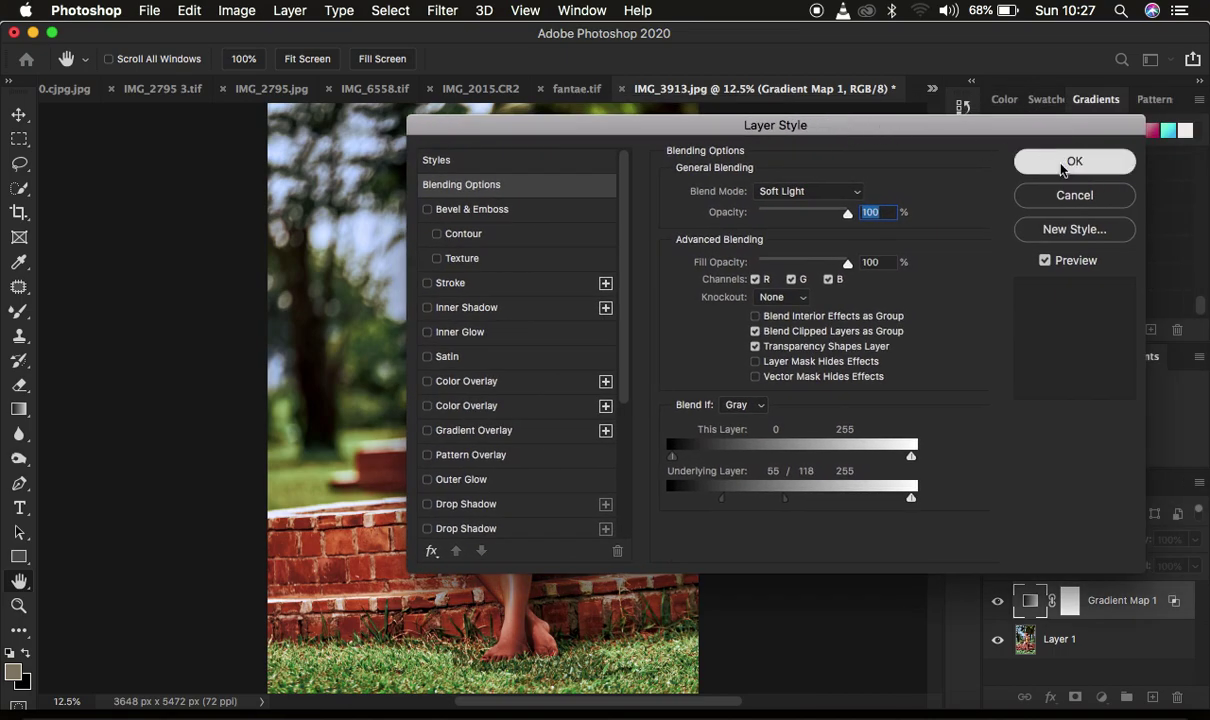
Switch the finished gradient map layer off and on to review its effect on the photo.
click(998, 602)
click(998, 603)
click(998, 603)
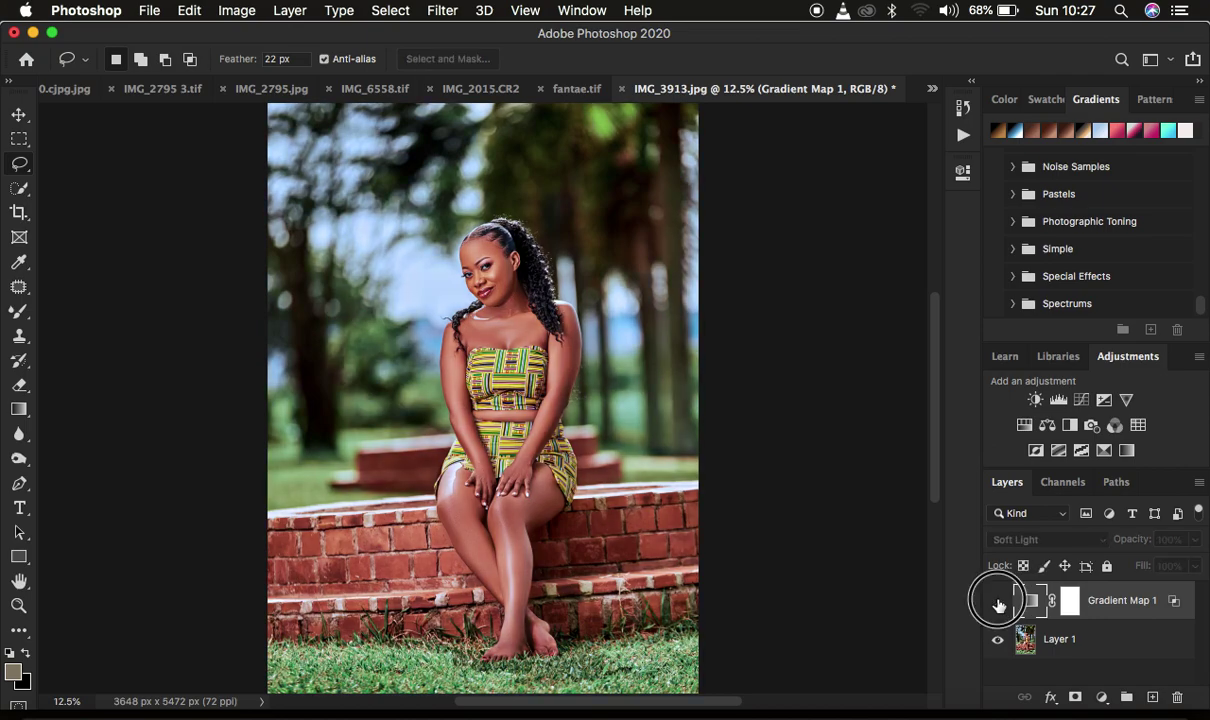
click(998, 603)
click(998, 603)
click(998, 603)
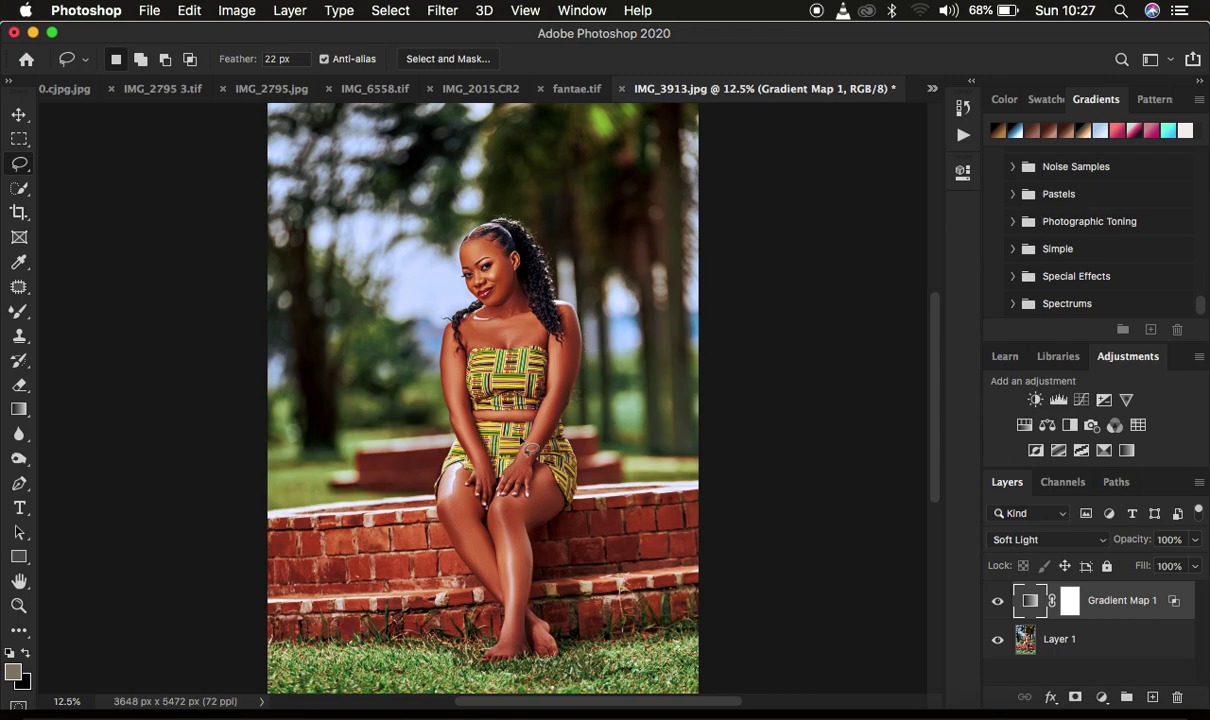
Invert the gradient map layer's mask to black to hide the effect from the whole photo.
click(1071, 602)
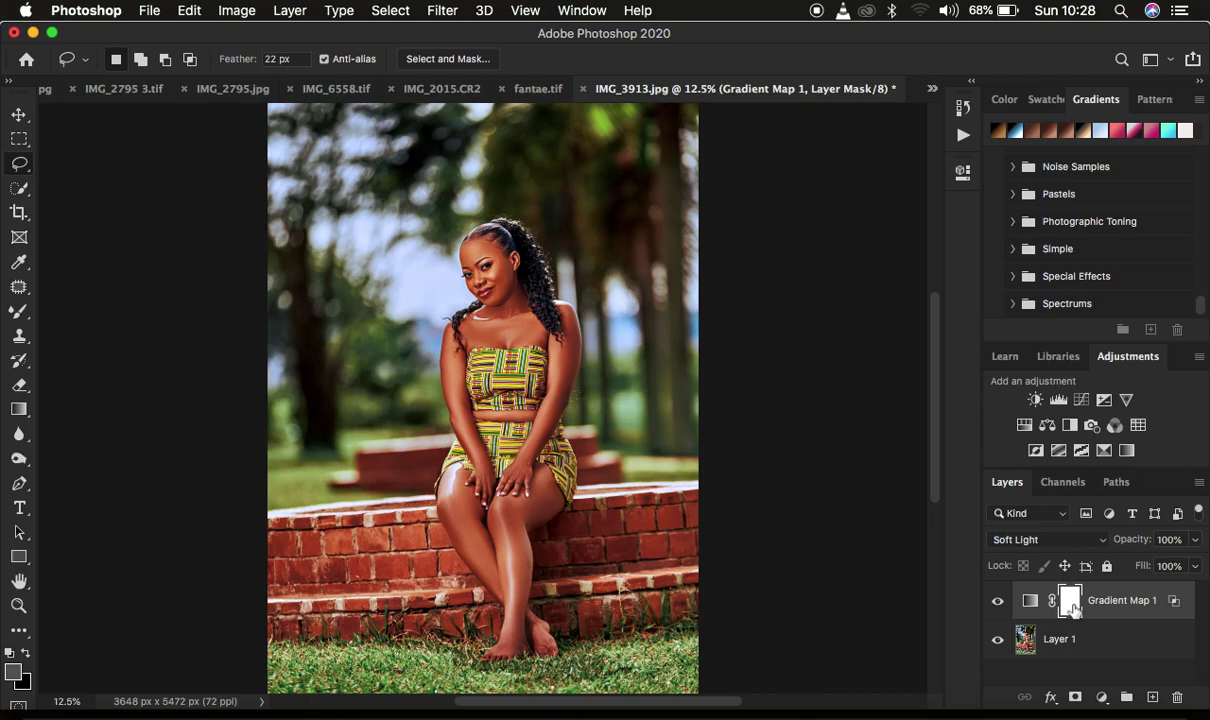
key(super+i)
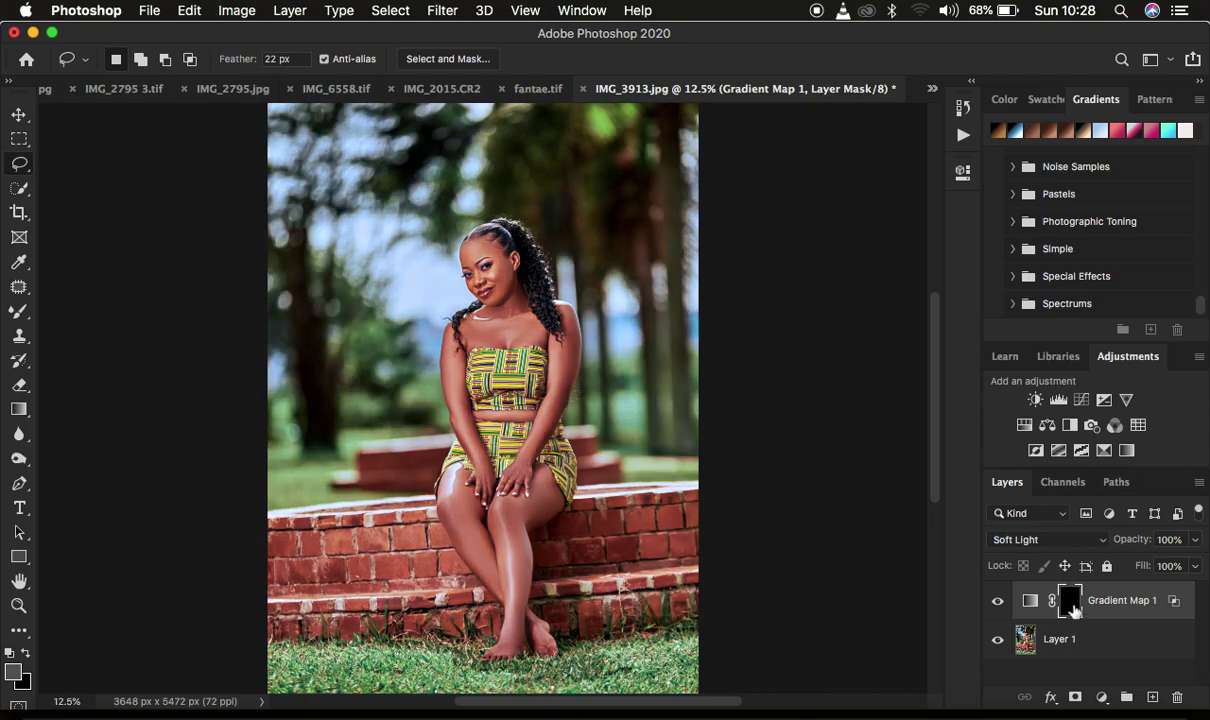
Switch to the regular Brush tool with a 125 px tip at 0% hardness and reset the colours to a white foreground and black background.
click(17, 317)
right_click(17, 317)
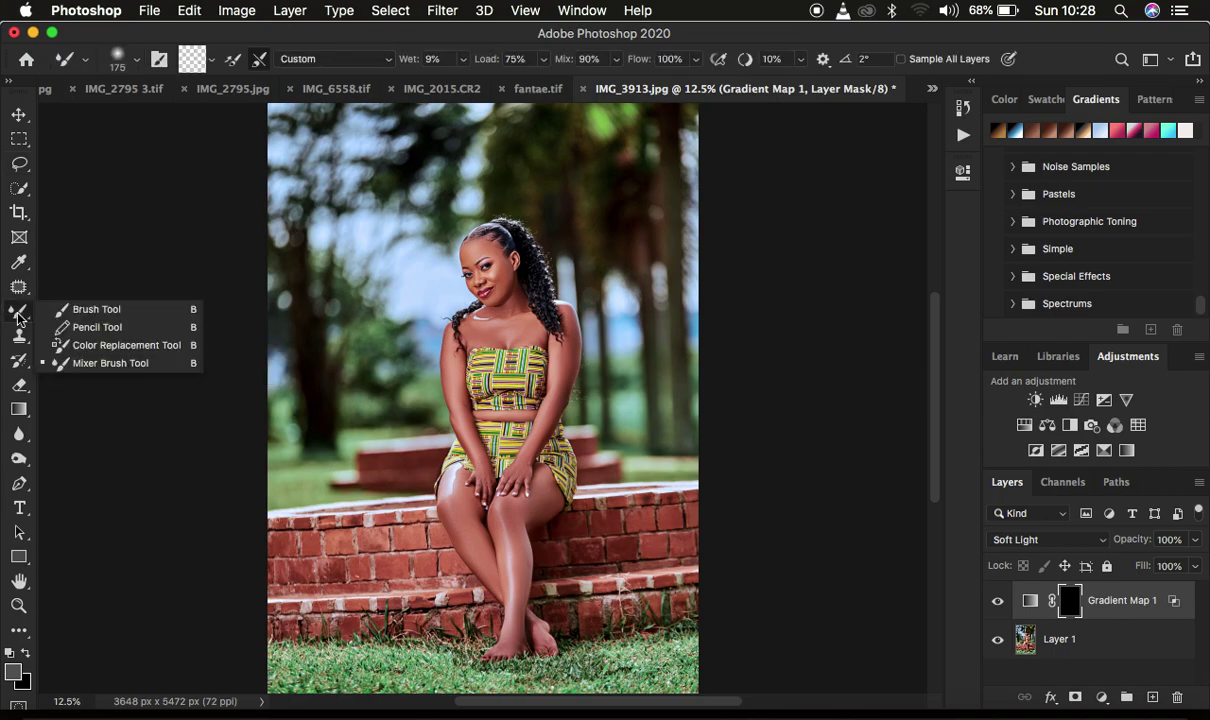
click(84, 311)
click(137, 60)
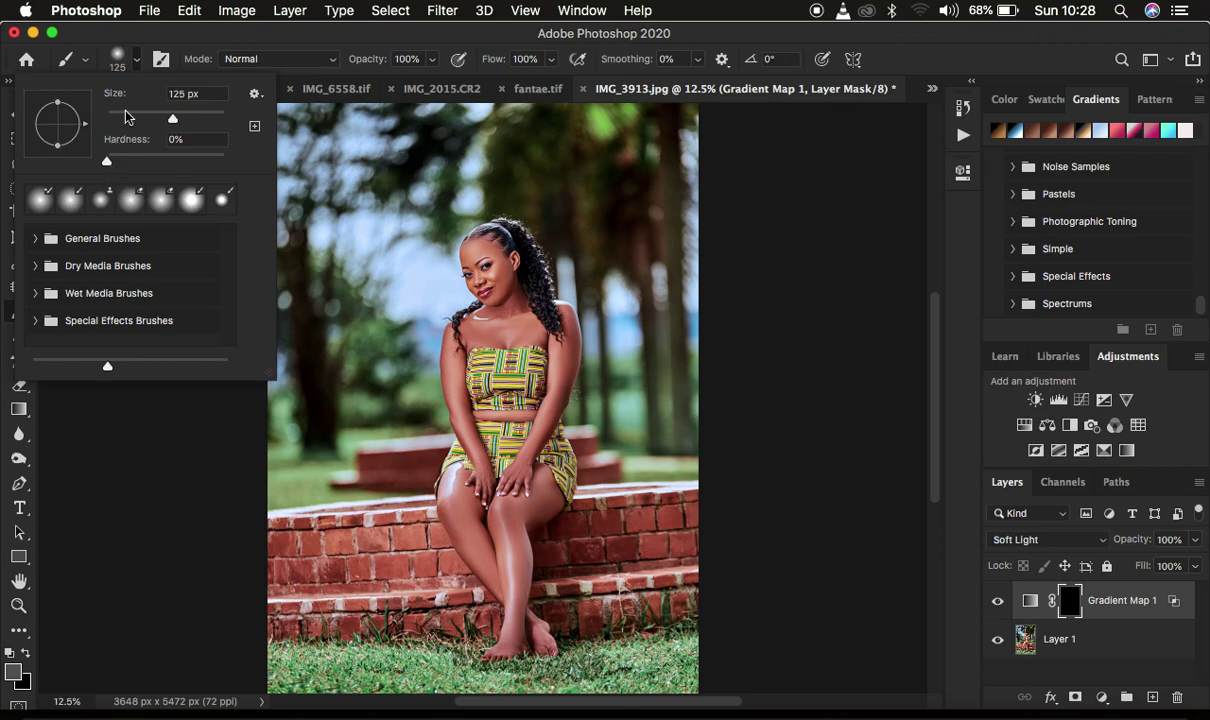
click(136, 58)
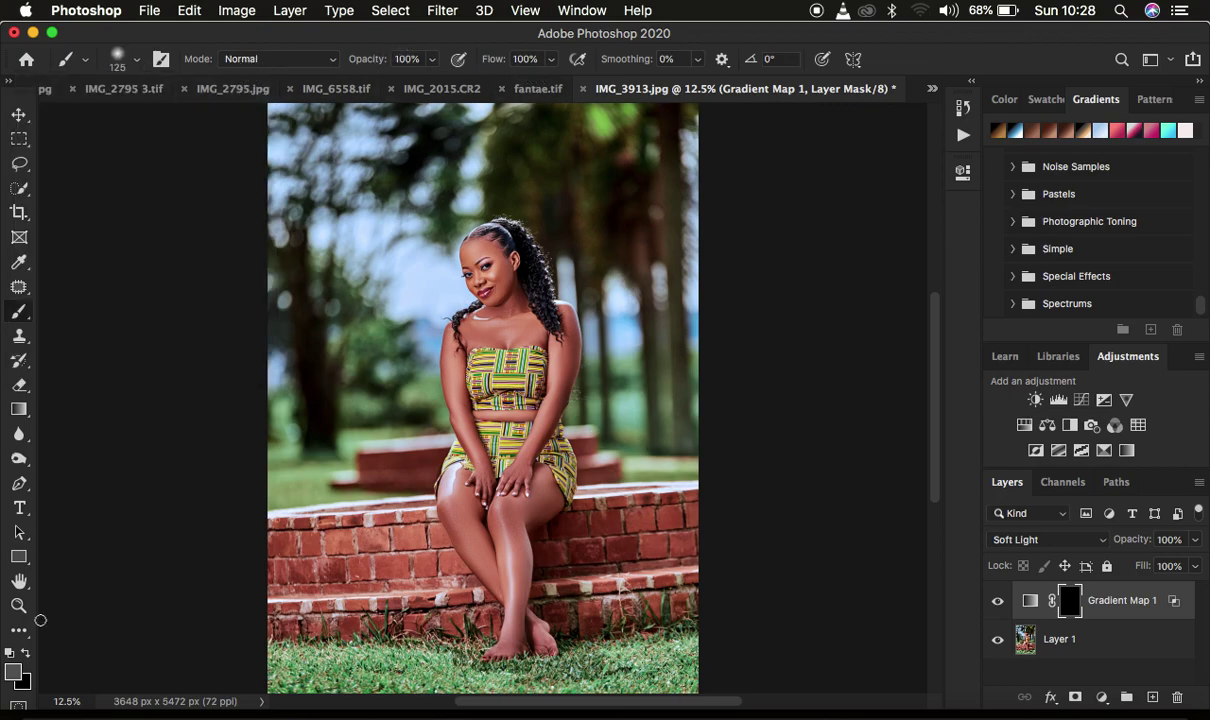
click(9, 653)
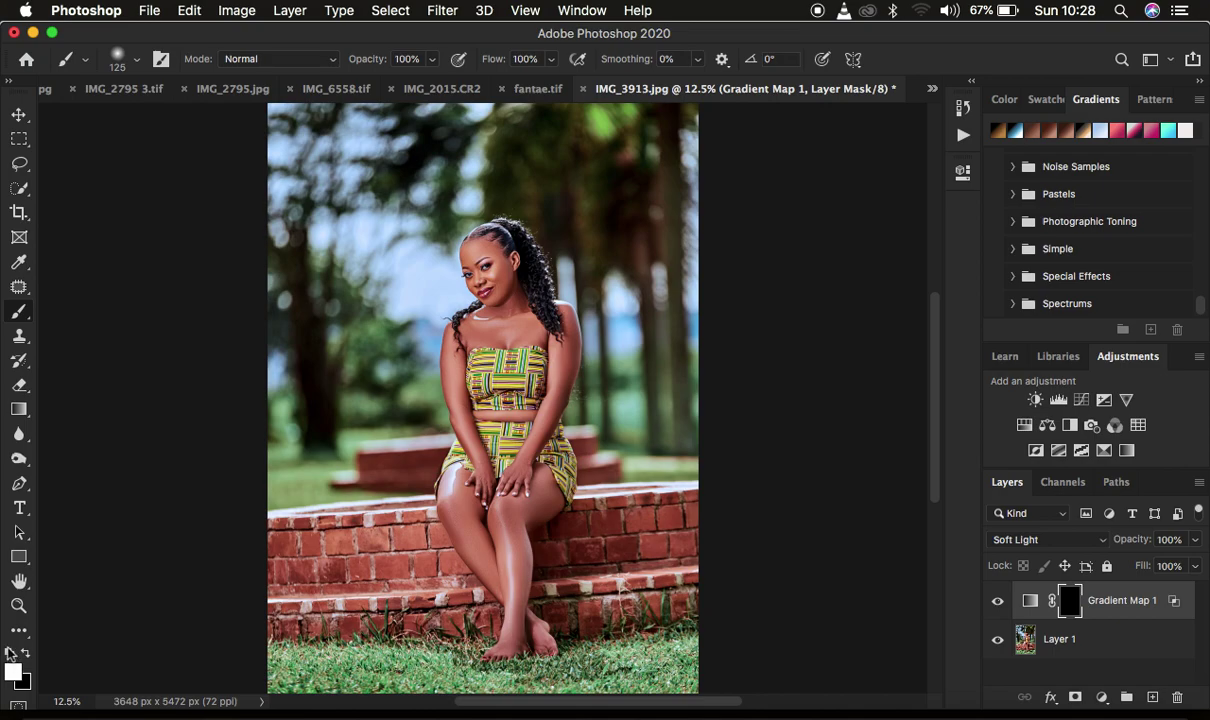
Swap the foreground and background colours back and forth, ending with white as the foreground.
key(x)
key(x)
key(x)
key(x)
key(x)
click(27, 651)
click(27, 651)
click(27, 651)
click(27, 651)
click(27, 651)
Enlarge the brush to 300 px and paint white on the gradient map's mask over the woman's legs, face, arms and other skin.
key(bracketright)
key(bracketright)
key(bracketright)
key(bracketright)
key(bracketright)
mouse_move(456, 483)
mouse_down()
mouse_move(519, 633)
mouse_move(494, 639)
mouse_move(529, 628)
mouse_move(502, 558)
mouse_move(504, 455)
mouse_move(521, 572)
mouse_move(456, 486)
mouse_move(457, 475)
mouse_move(529, 637)
mouse_move(513, 629)
mouse_move(484, 456)
mouse_up()
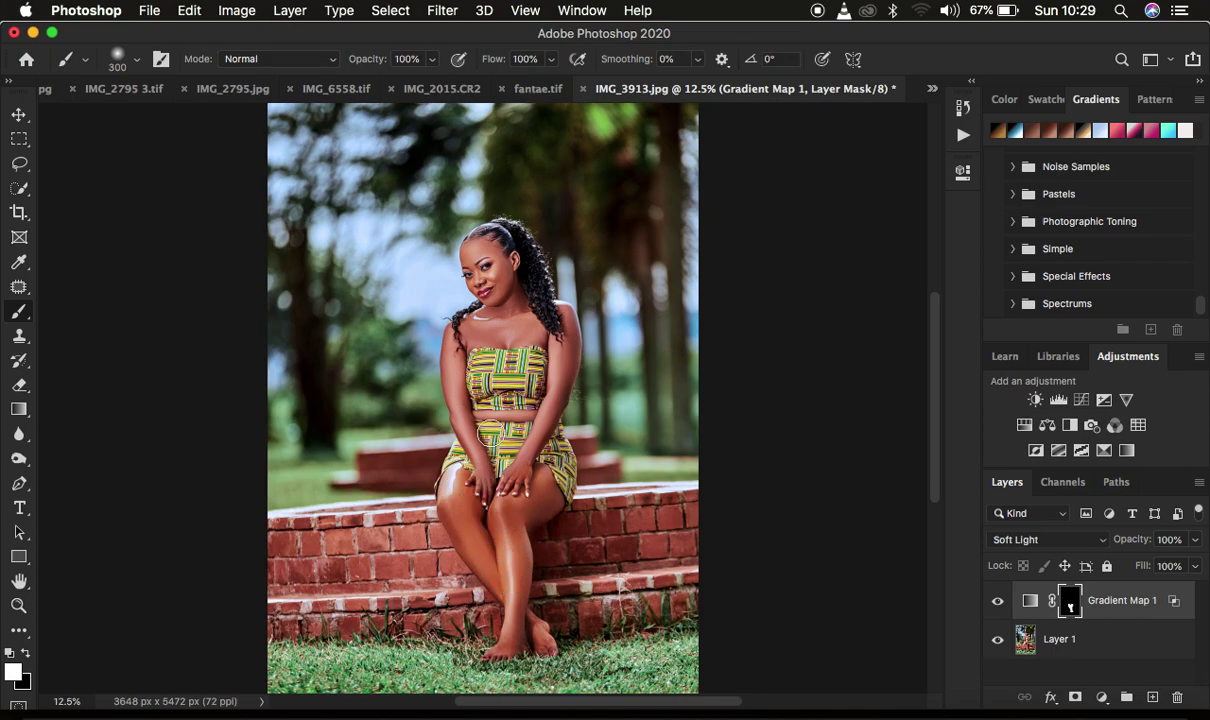
mouse_move(477, 269)
mouse_down()
mouse_move(495, 298)
mouse_move(488, 284)
mouse_move(502, 293)
mouse_move(510, 275)
mouse_move(520, 304)
mouse_move(483, 308)
mouse_move(500, 332)
mouse_move(547, 342)
mouse_move(559, 323)
mouse_move(572, 342)
mouse_move(569, 325)
mouse_move(563, 387)
mouse_move(560, 340)
mouse_move(529, 464)
mouse_move(560, 374)
mouse_move(546, 337)
mouse_move(558, 309)
mouse_move(570, 322)
mouse_move(476, 331)
mouse_move(458, 359)
mouse_move(473, 415)
mouse_move(543, 414)
mouse_move(557, 402)
mouse_move(561, 352)
mouse_move(500, 319)
mouse_move(472, 249)
mouse_move(479, 297)
mouse_move(489, 251)
mouse_move(514, 261)
mouse_move(546, 321)
mouse_move(559, 309)
mouse_move(563, 326)
mouse_move(498, 456)
mouse_move(547, 482)
mouse_move(530, 528)
mouse_move(546, 632)
mouse_move(456, 537)
mouse_move(454, 475)
mouse_move(437, 449)
mouse_up()
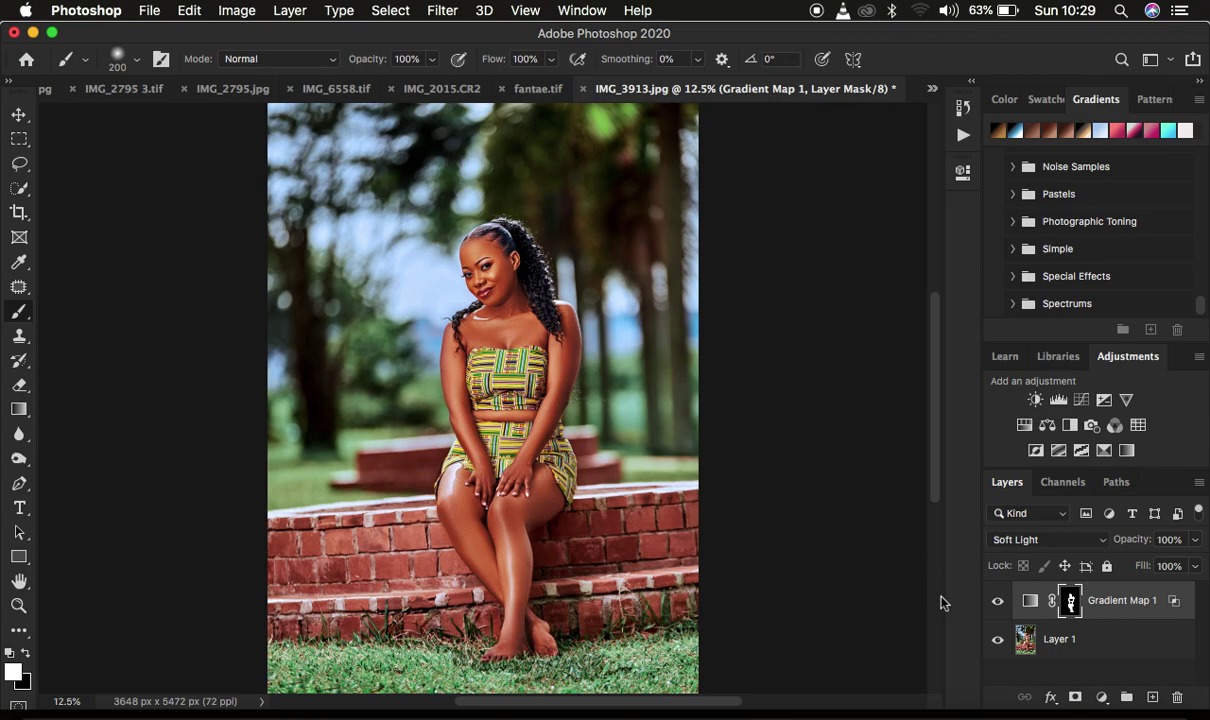
Compare the photo with the masked gradient map layer off and on, and lower that layer's opacity to 84%.
click(997, 603)
click(997, 603)
click(997, 603)
click(997, 603)
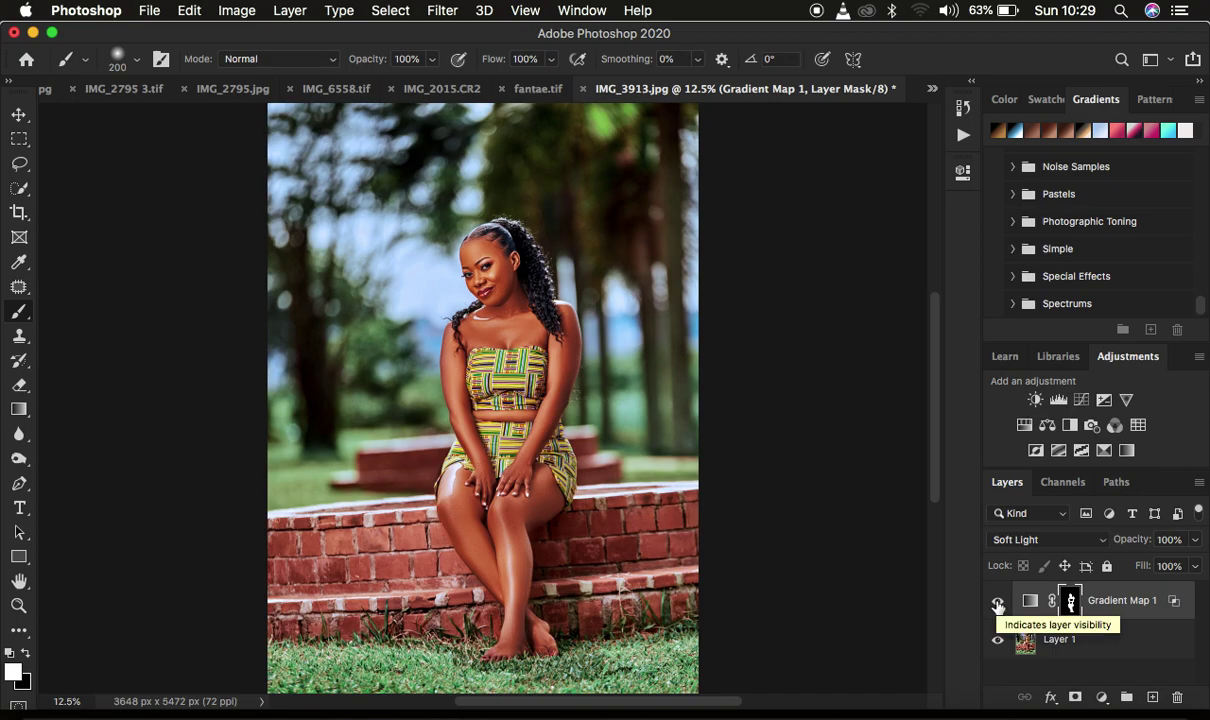
drag(1131, 543, 1117, 545)
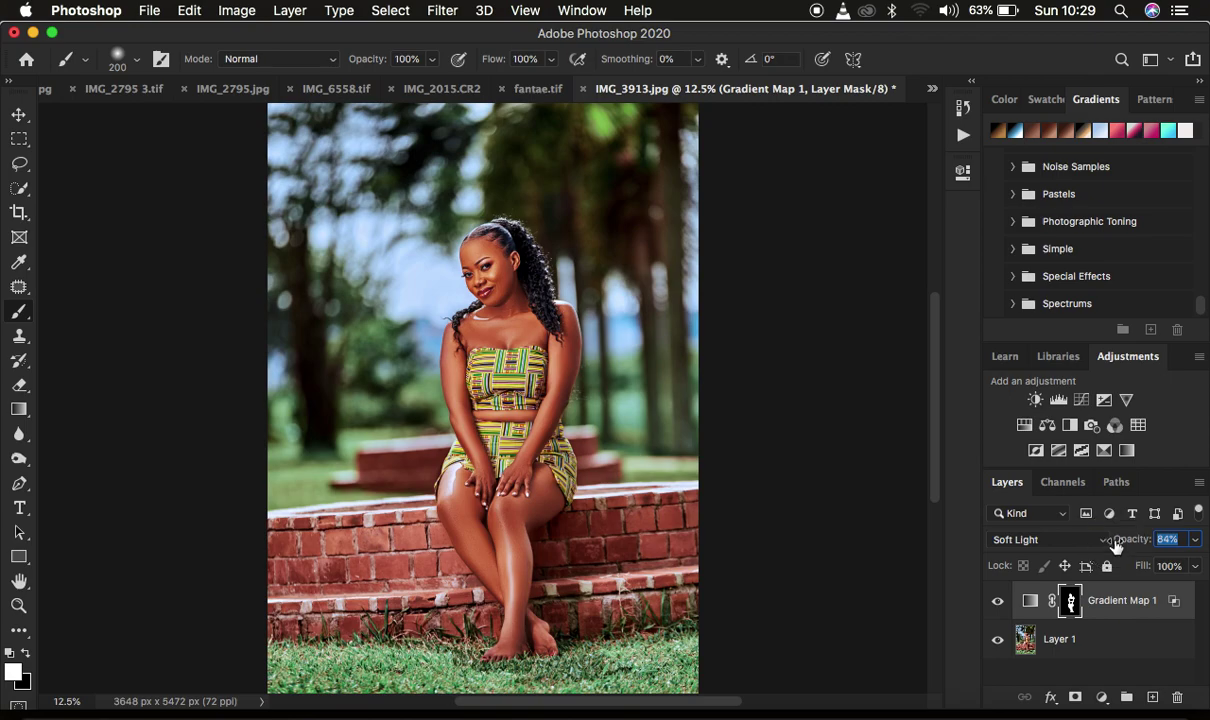